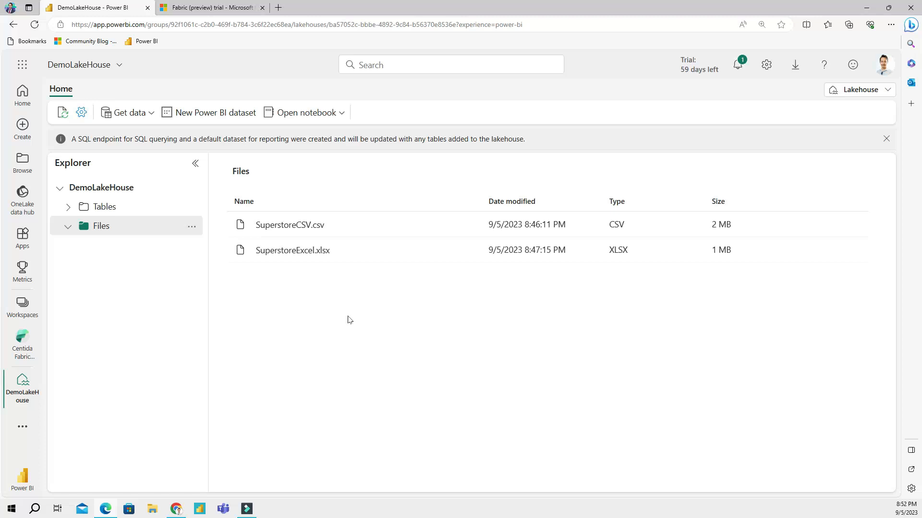
Step: Bring up the context options for SuperstoreCSV.csv and SuperstoreExcel.xlsx in the Files list
right_click(322, 228)
mouse_move(371, 237)
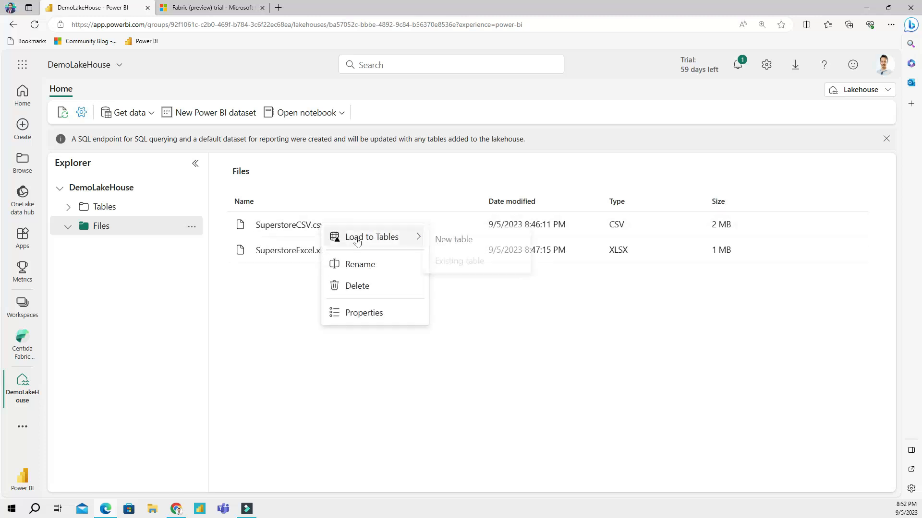
right_click(292, 252)
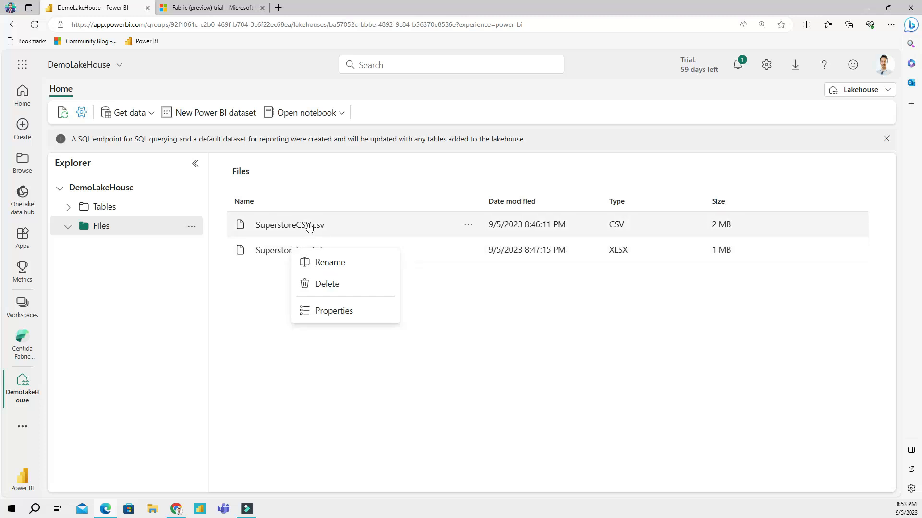
Step: Load SuperstoreCSV.csv into a new table named superstore_table, which fails on invalid column names
right_click(309, 227)
mouse_move(359, 236)
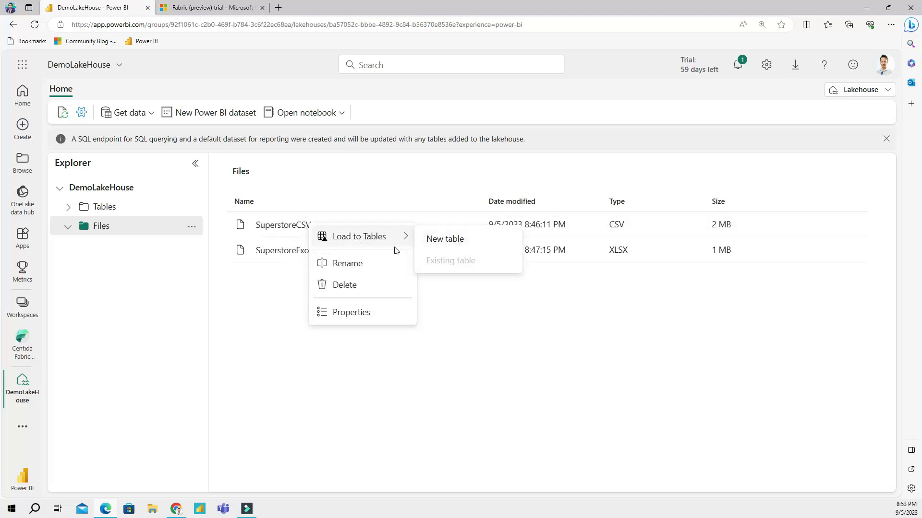
left_click(455, 243)
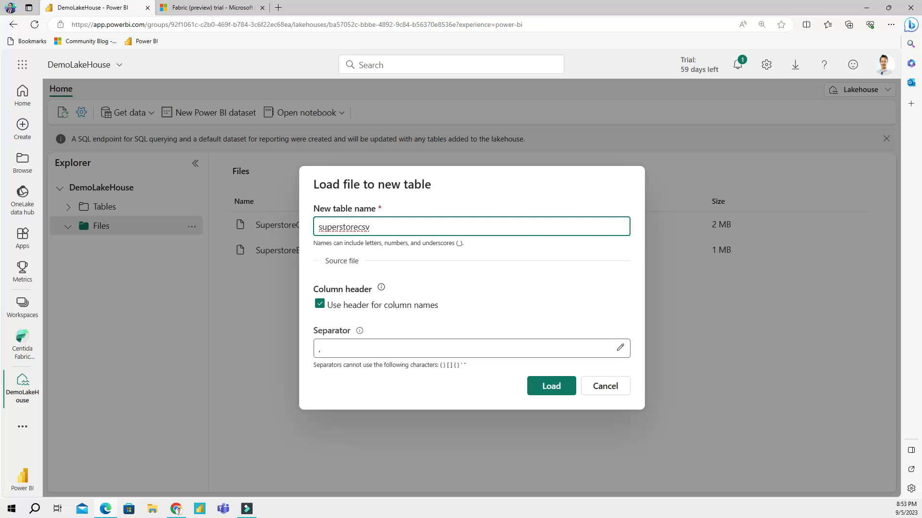
key("BackSpace")
key("BackSpace")
key("BackSpace")
type("_table")
left_click(551, 390)
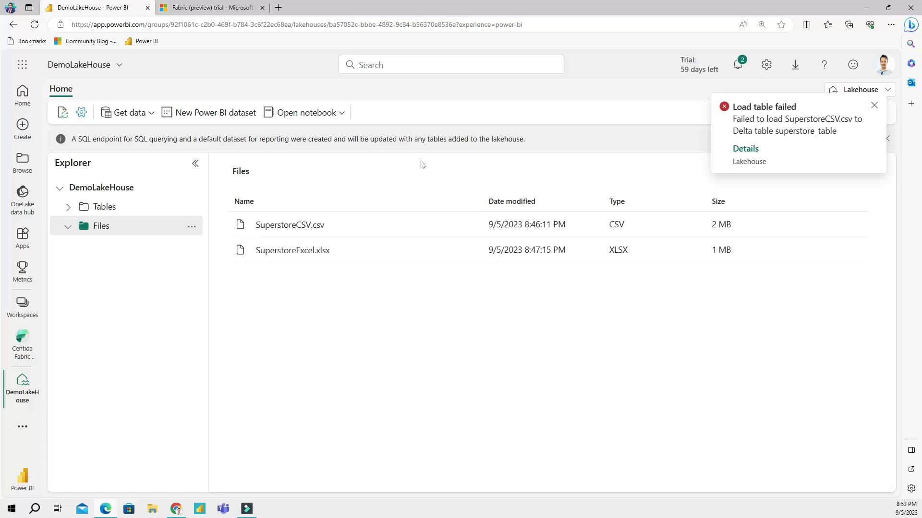
left_click(746, 148)
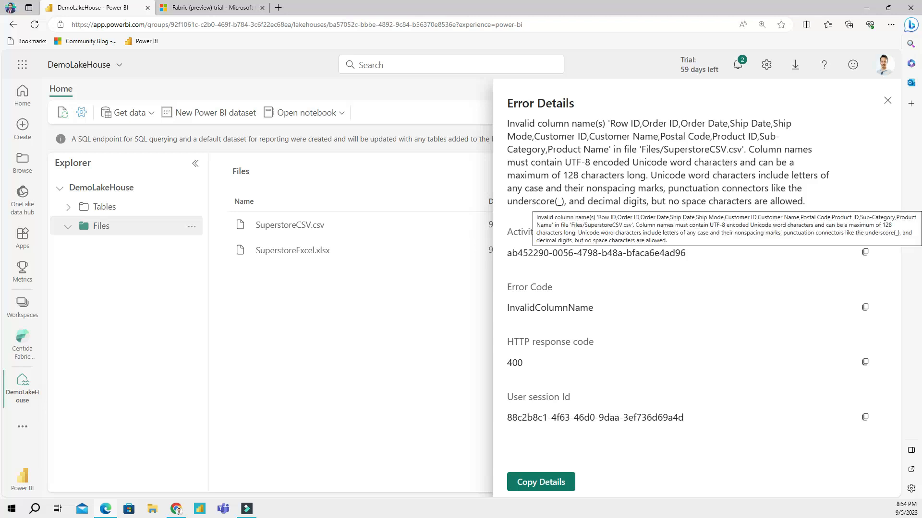
left_click(887, 101)
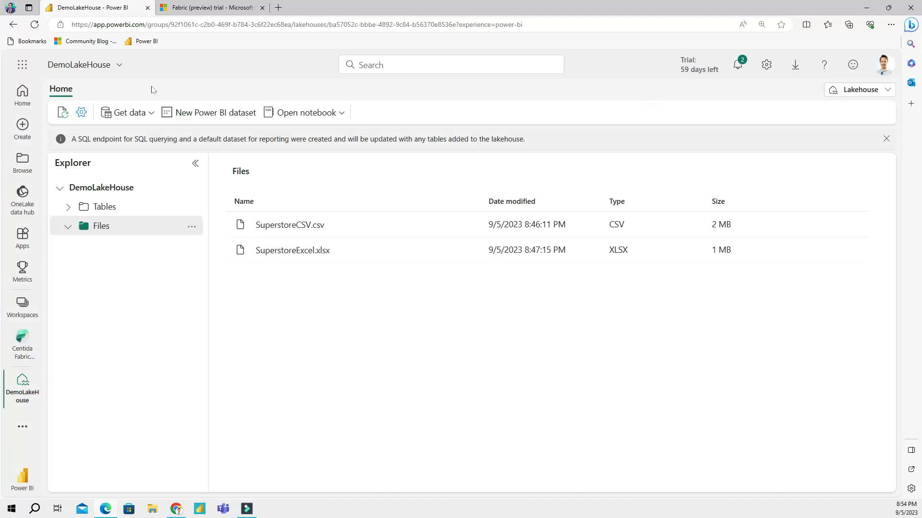
Step: In Excel, autofit column B of the Superstore data and select the Order ID heading
left_click(270, 509)
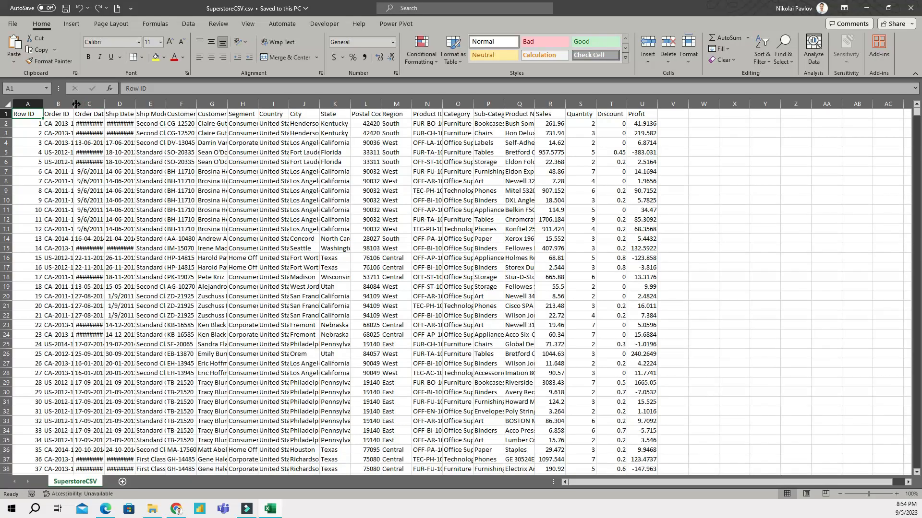
double_click(75, 104)
left_click(80, 119)
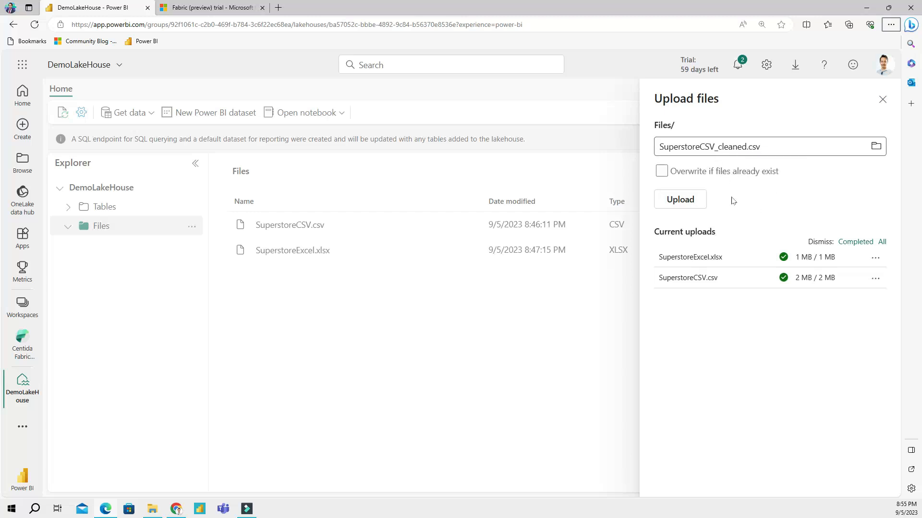
Step: Upload SuperstoreCSV_cleaned.csv to DemoLakeHouse Files and dismiss the upload panel
left_click(690, 206)
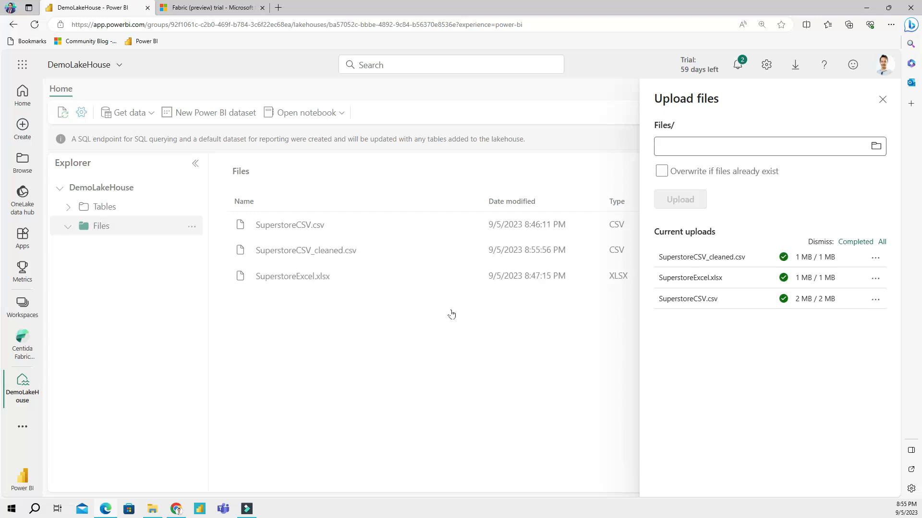
left_click(882, 99)
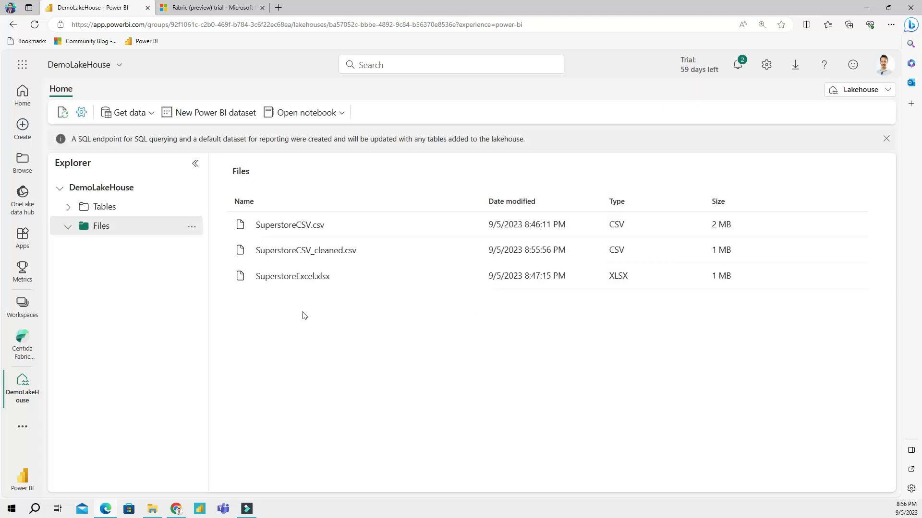
Step: Load SuperstoreCSV_cleaned.csv into a new lakehouse table named superstore_table
right_click(328, 254)
key("Escape")
right_click(338, 254)
mouse_move(389, 263)
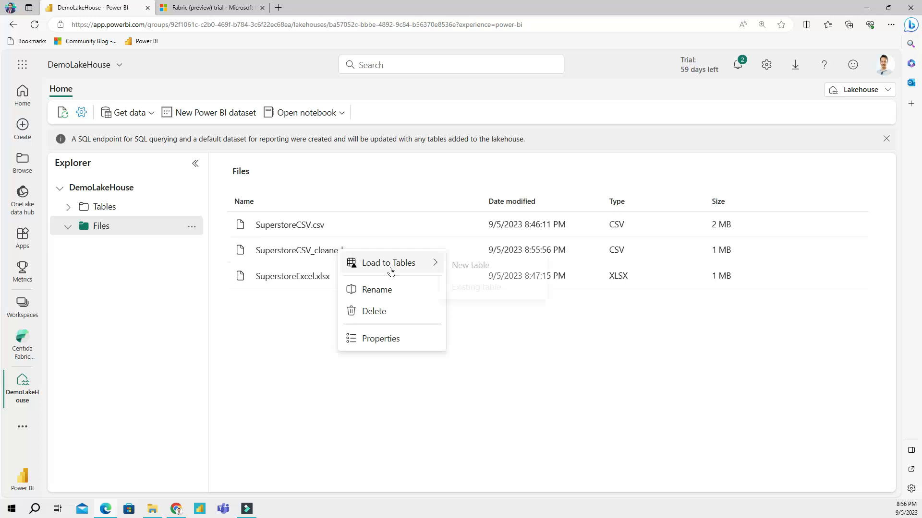
left_click(487, 268)
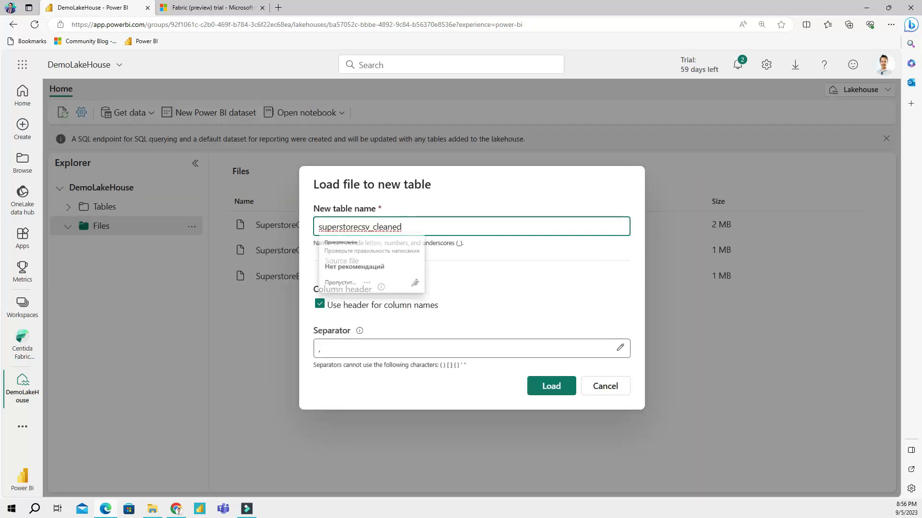
key("BackSpace")
key("BackSpace")
key("BackSpace")
key("BackSpace")
key("BackSpace")
key("BackSpace")
key("BackSpace")
key("BackSpace")
type("tab")
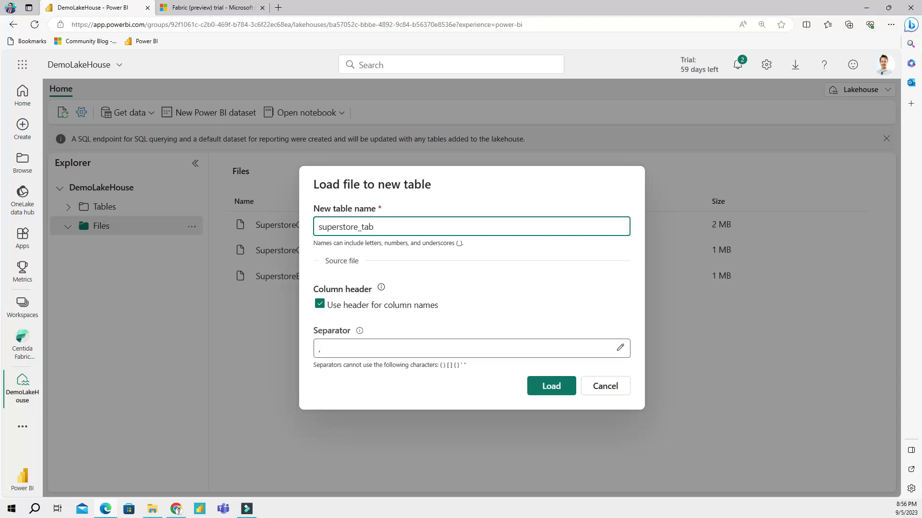
type("le")
left_click(551, 386)
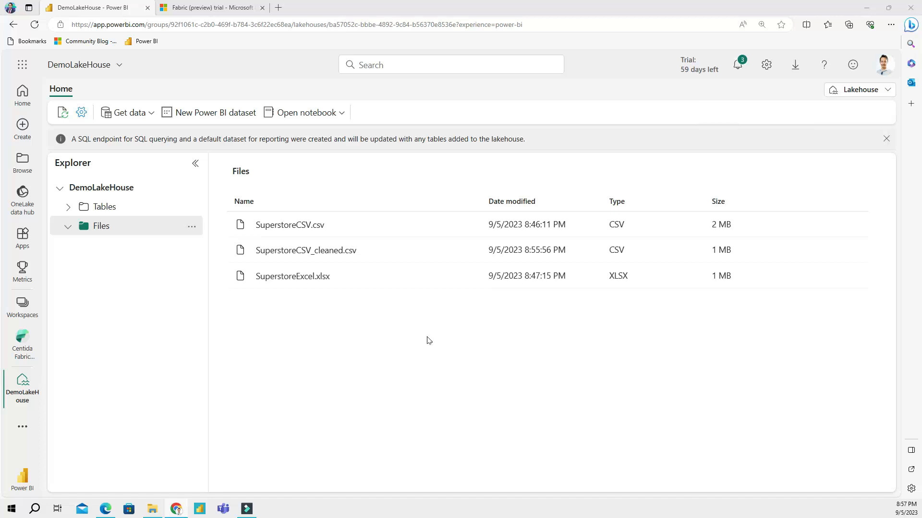
Step: Refresh the Unidentified superstore_table so it appears under Tables and preview its 1000 rows
left_click(112, 210)
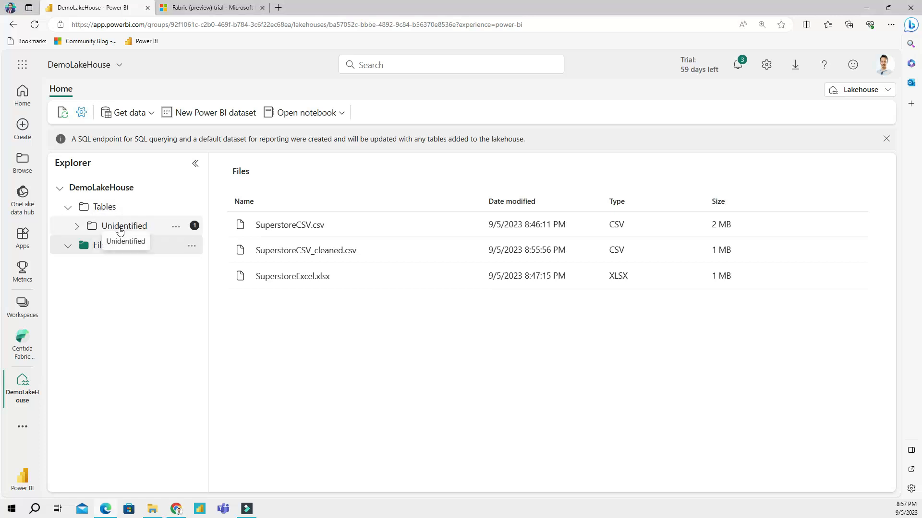
left_click(120, 229)
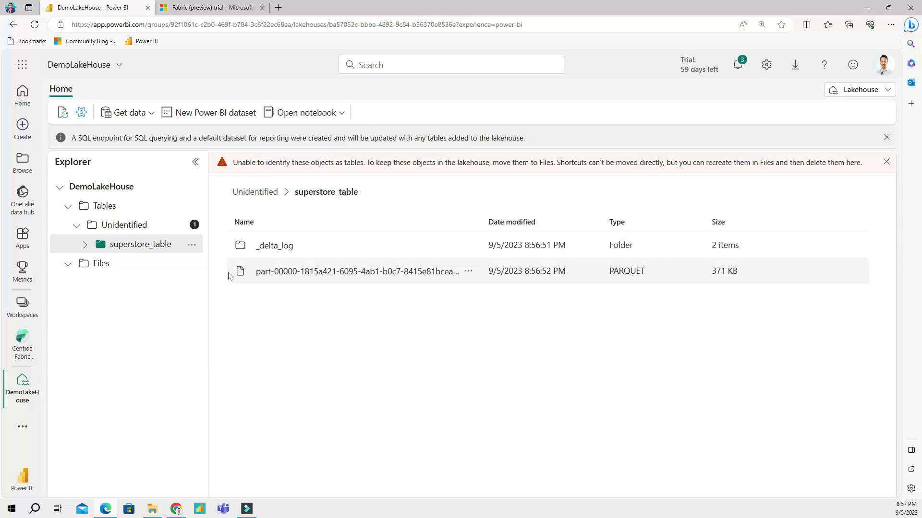
mouse_move(144, 245)
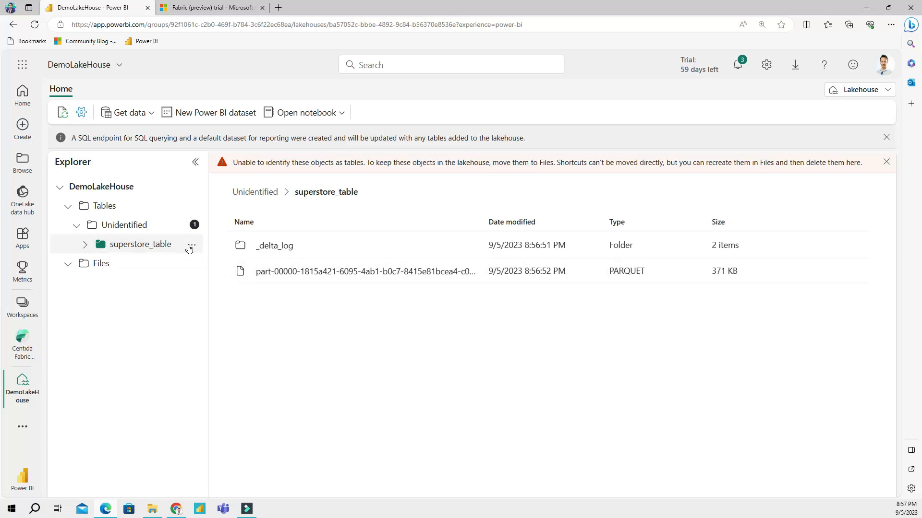
left_click(192, 246)
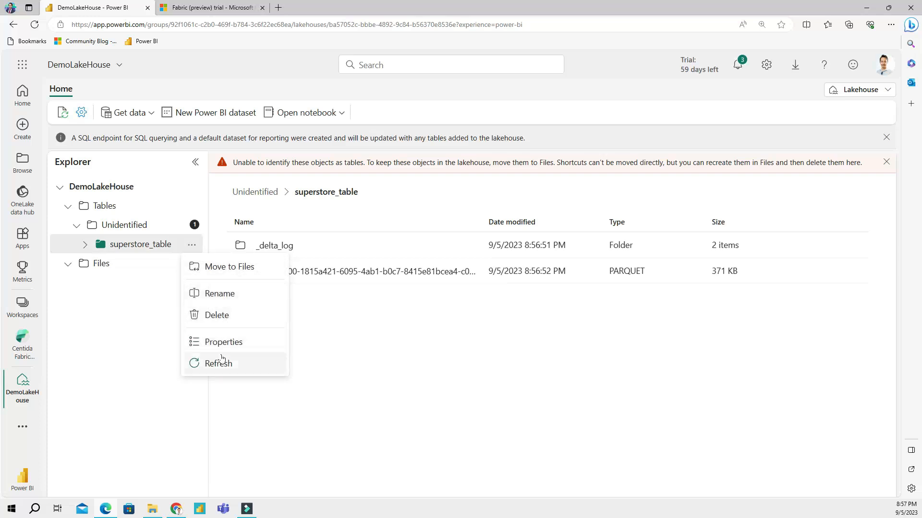
left_click(218, 363)
left_click(192, 225)
left_click(203, 274)
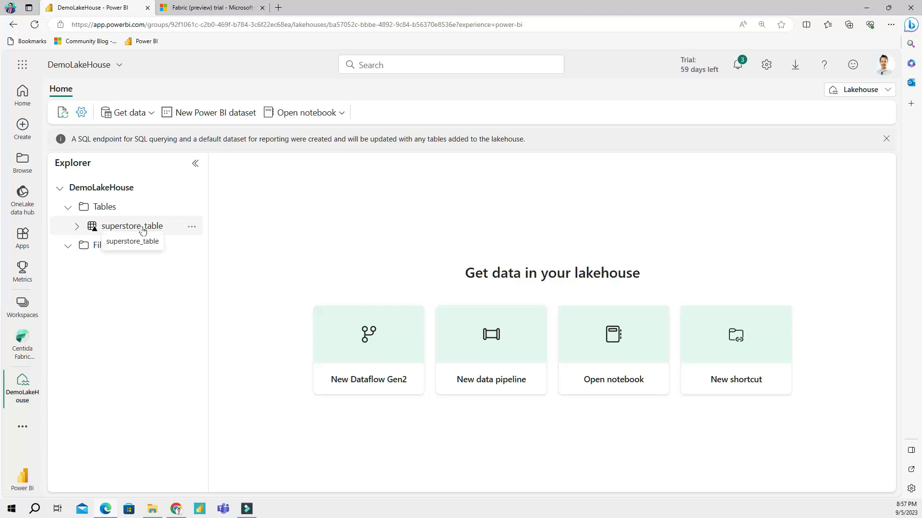
left_click(141, 229)
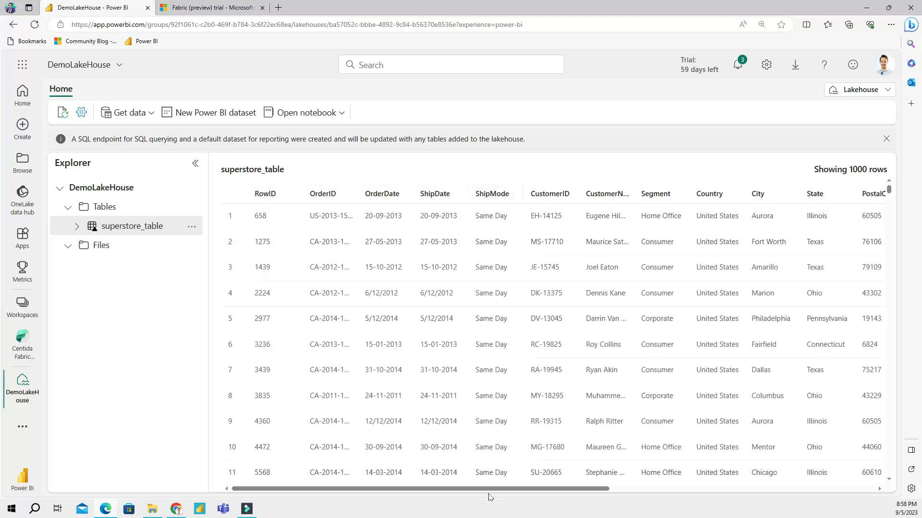
left_click_drag(496, 494, 778, 475)
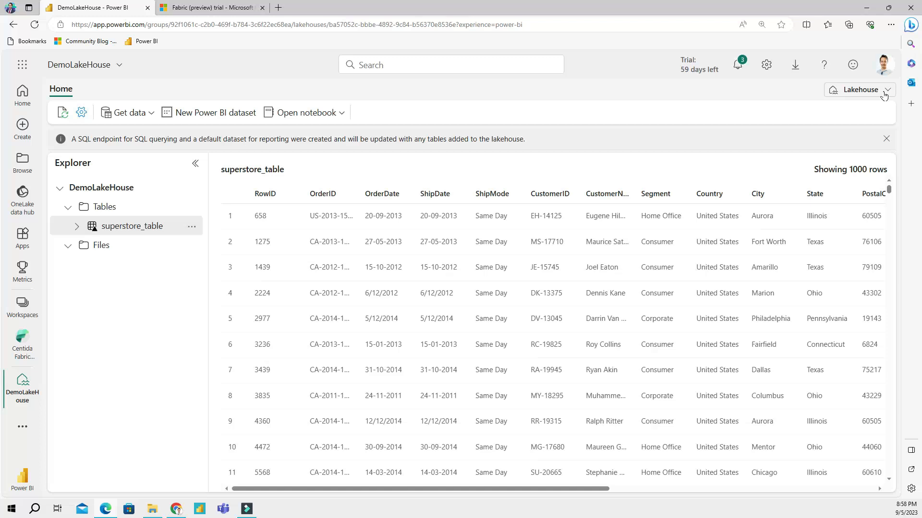
Step: Switch DemoLakeHouse from the Lakehouse experience to its SQL endpoint
left_click(885, 93)
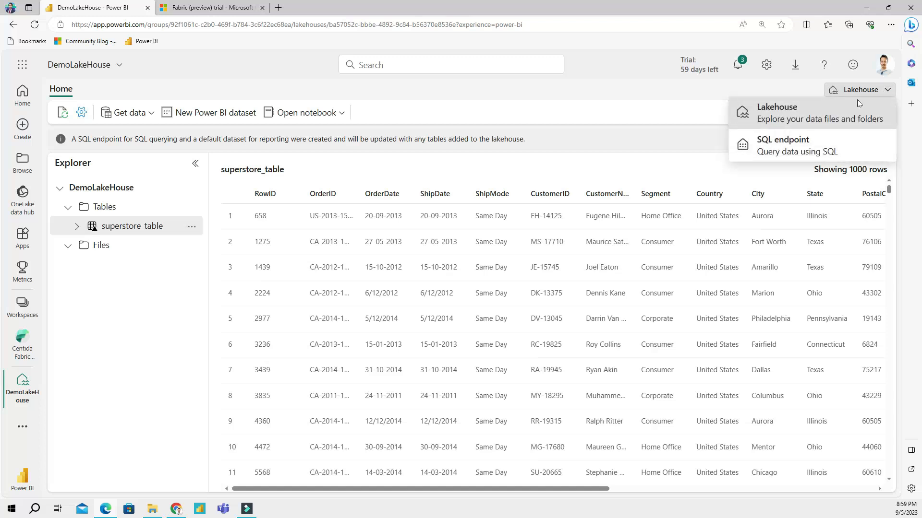
left_click(801, 147)
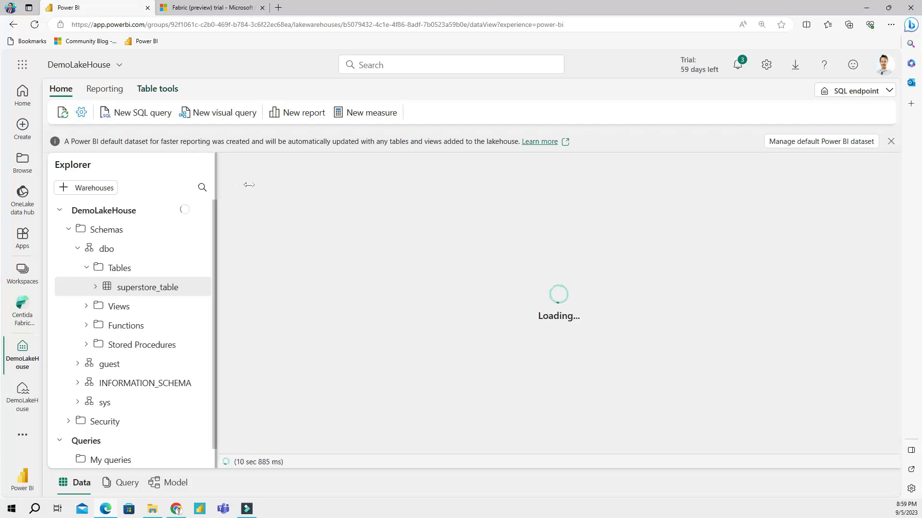
Step: Widen the Explorer pane and start a new blank SQL query on the endpoint
left_click_drag(206, 180, 263, 185)
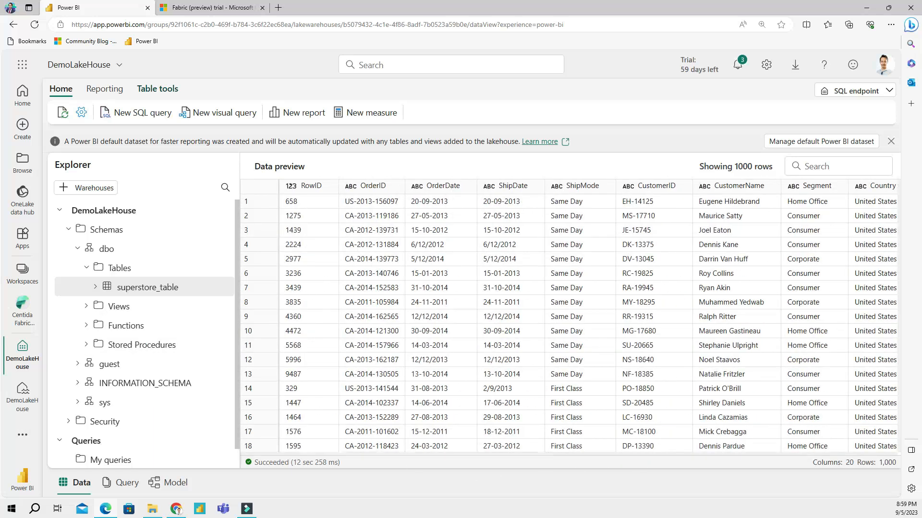
left_click(142, 112)
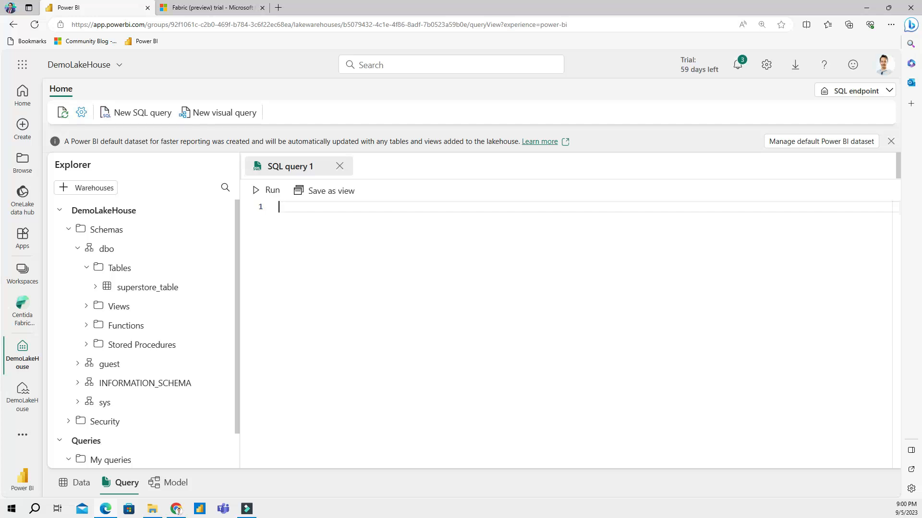
type("SELECT")
type(" Sta")
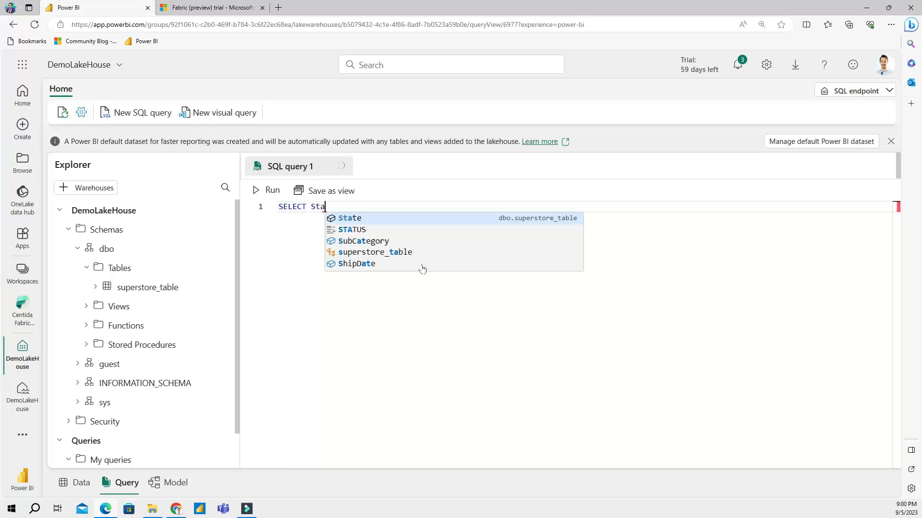
type("te ")
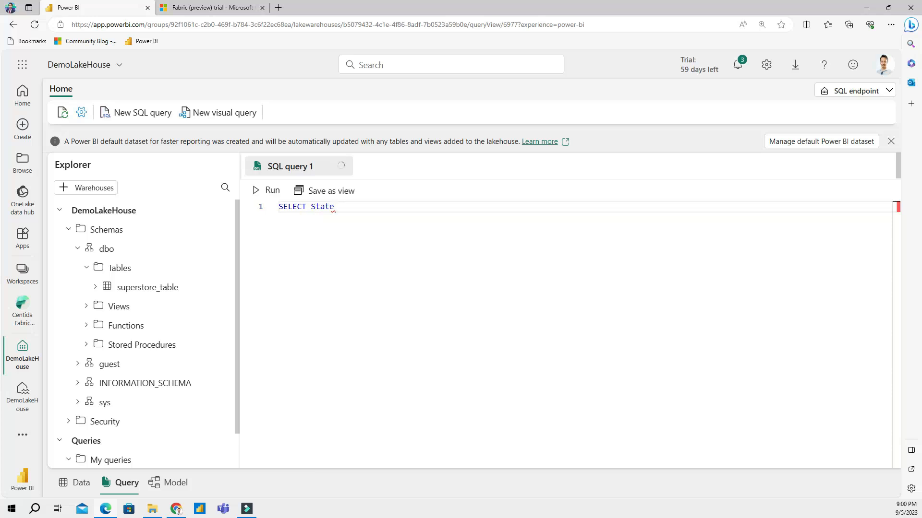
type(", SUM(Sales")
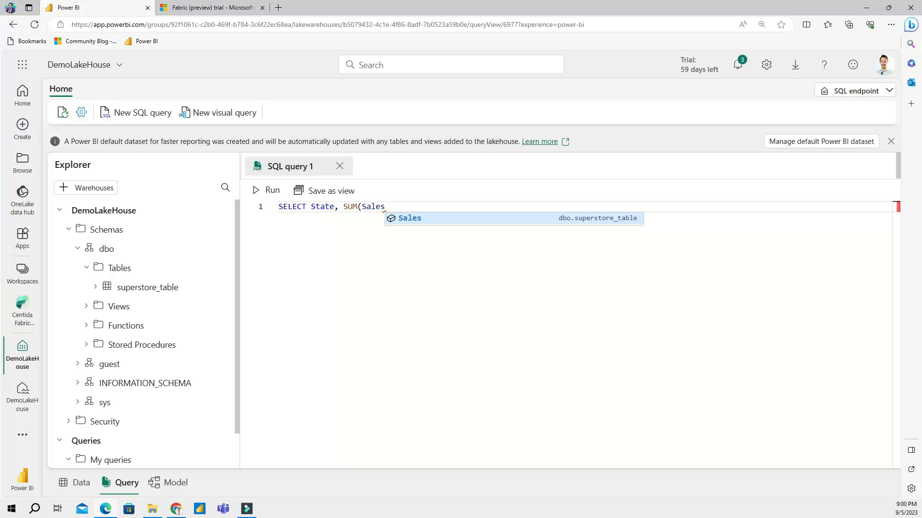
type(")")
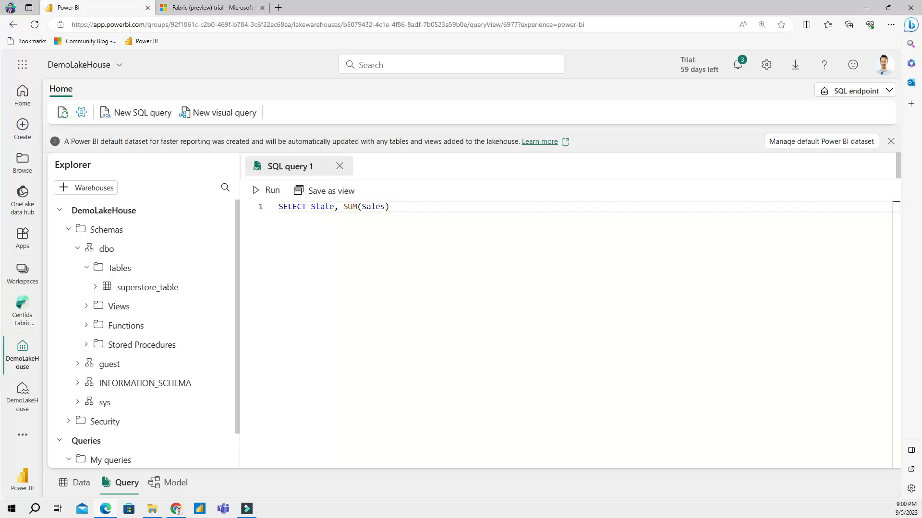
type(" as")
type(" TotalSales")
Step: Write SELECT State, SUM(Sales) as TotalSales FROM superstore_table GROUP BY State ORDER BY TotalSales DESC
key("Return")
type("FROM")
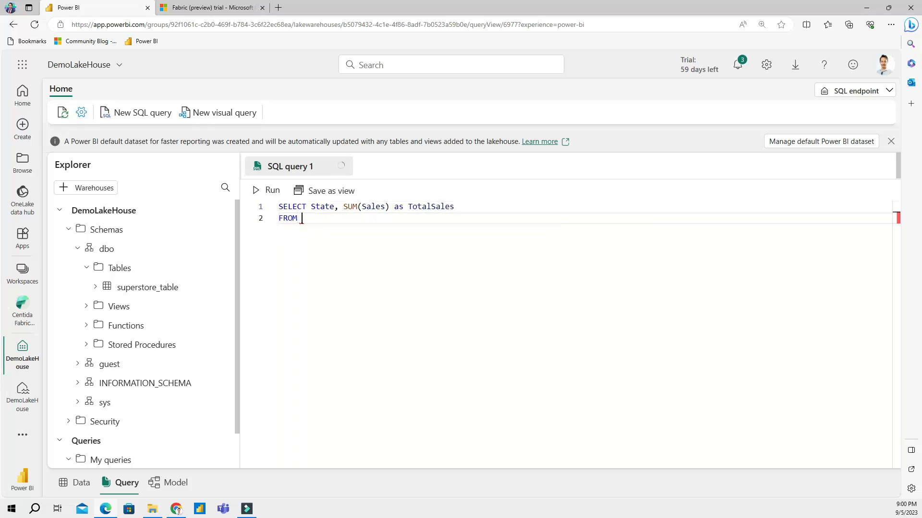
type(" sup")
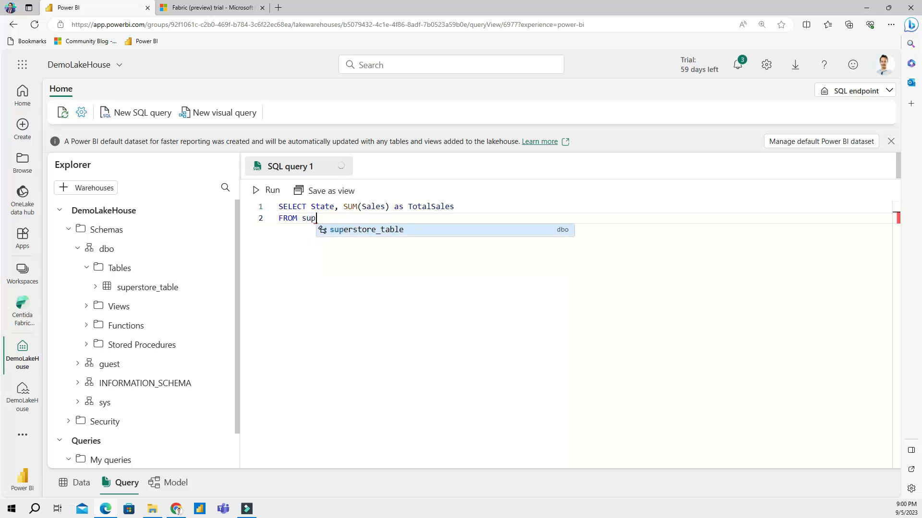
key("Tab")
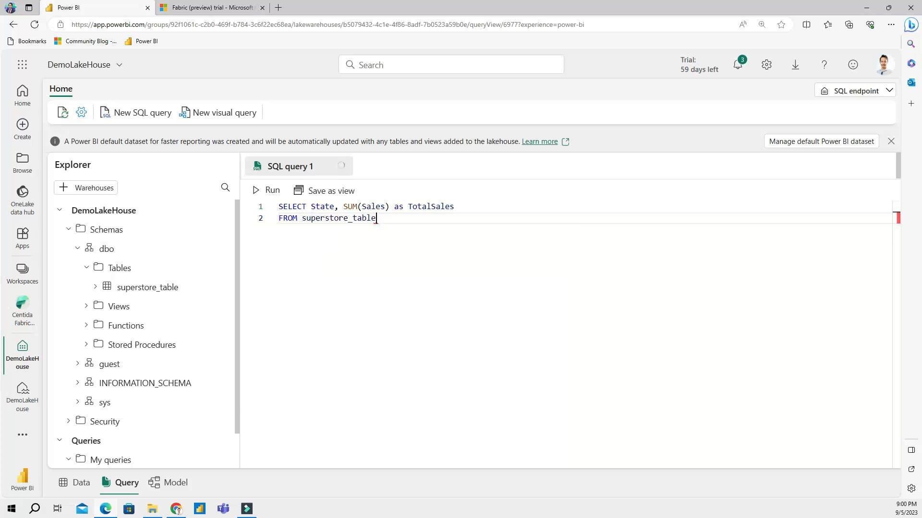
key("Return")
type("GROPU")
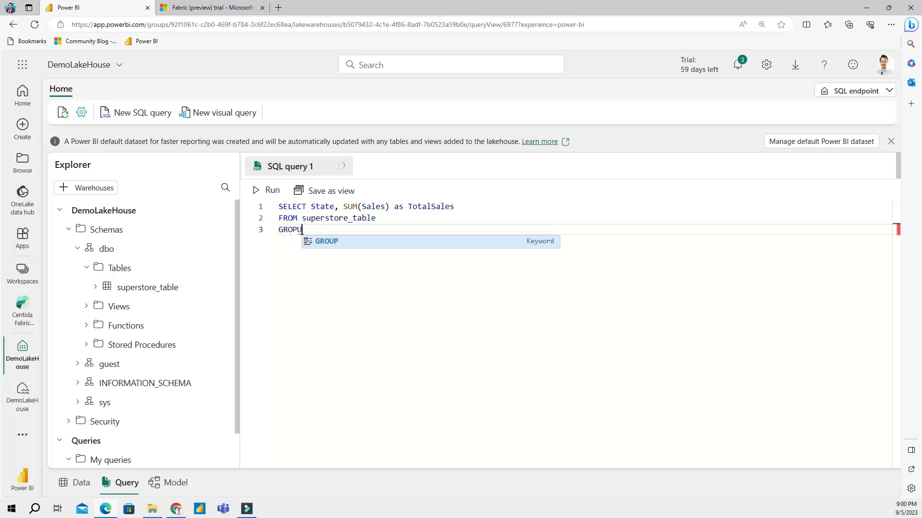
key("BackSpace")
key("BackSpace")
type("UP")
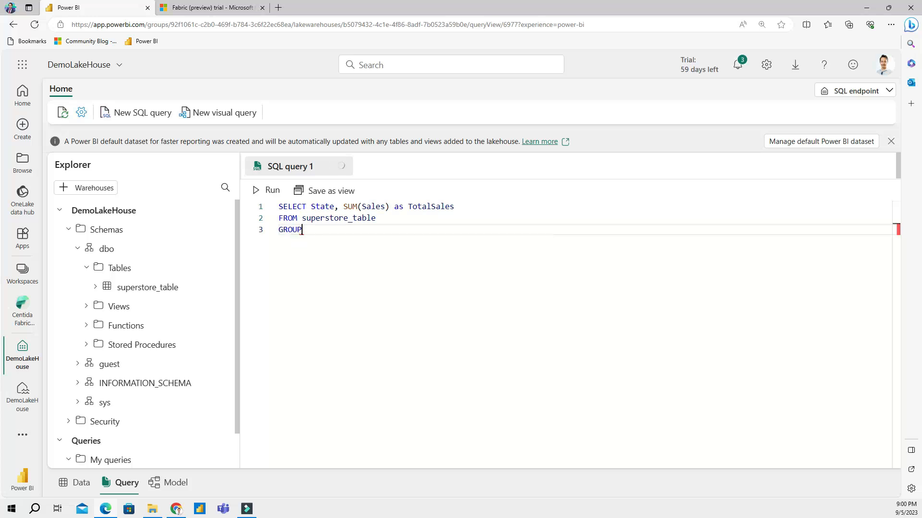
type(" BY State")
key("Return")
type("ORDER BY")
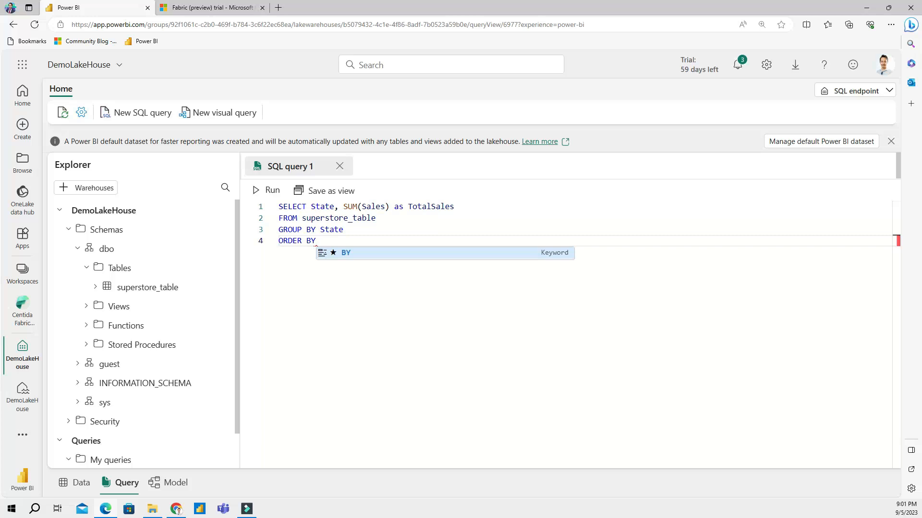
type(" TotalSales DES")
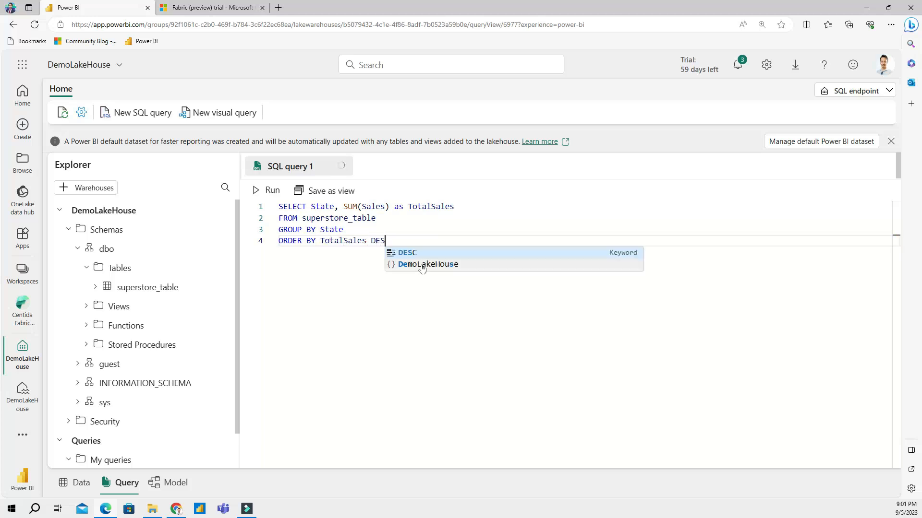
type("C")
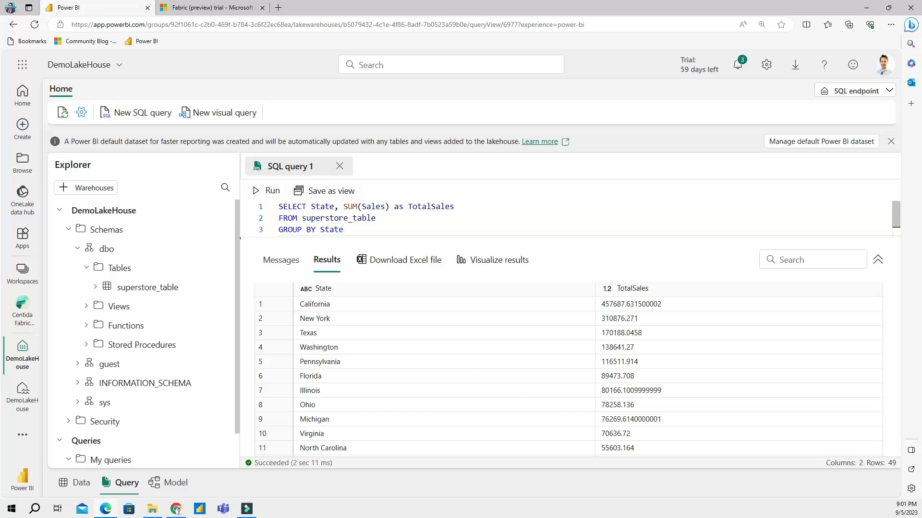
Step: Wrap SUM(Sales) in ROUND(..., 2) and rerun the sales-by-state query with rounded totals
left_click(343, 207)
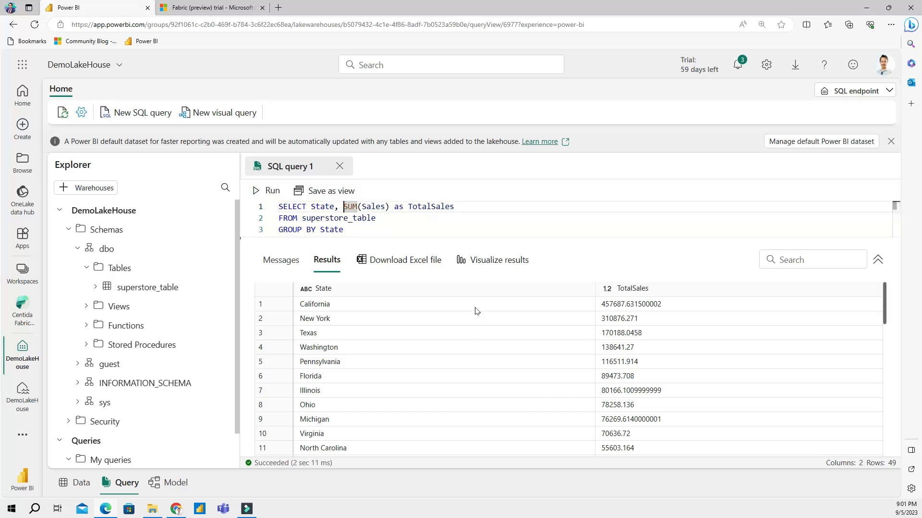
type("ROUND")
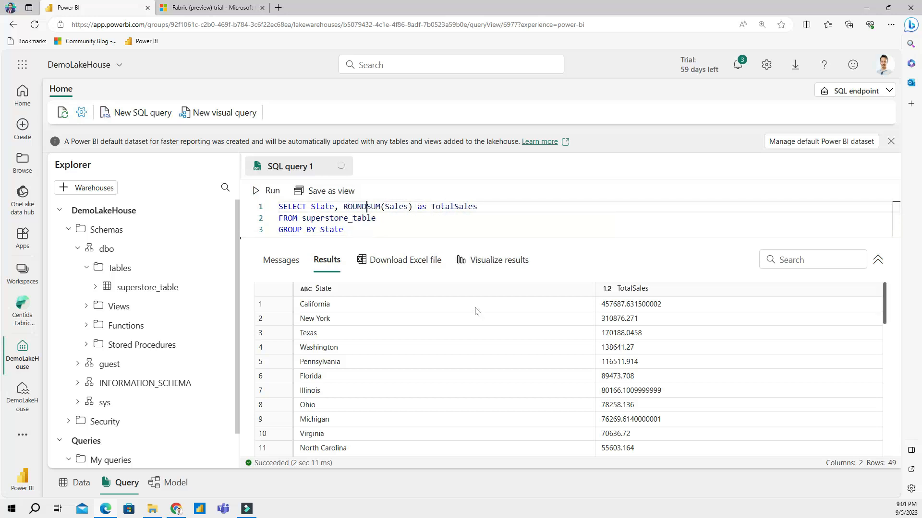
type("(")
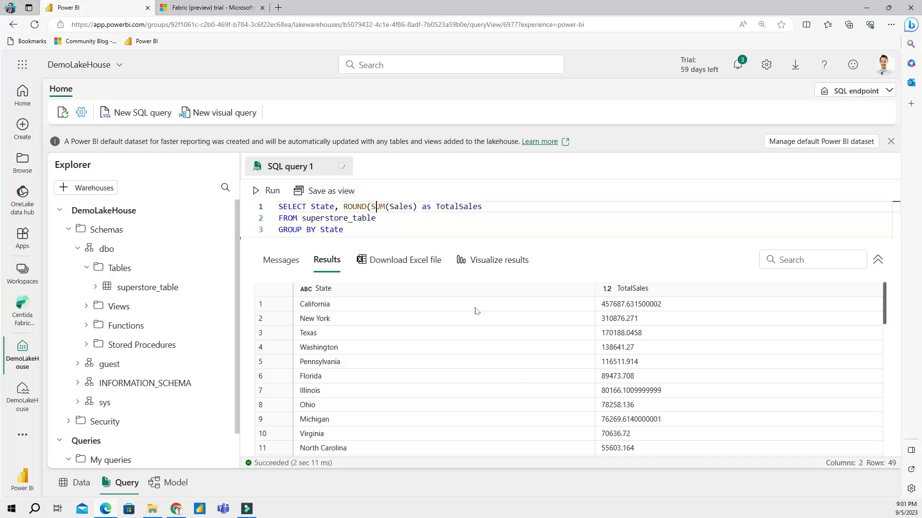
key("Right")
key("Right")
key("Right")
type(", 2)")
key("ctrl+a")
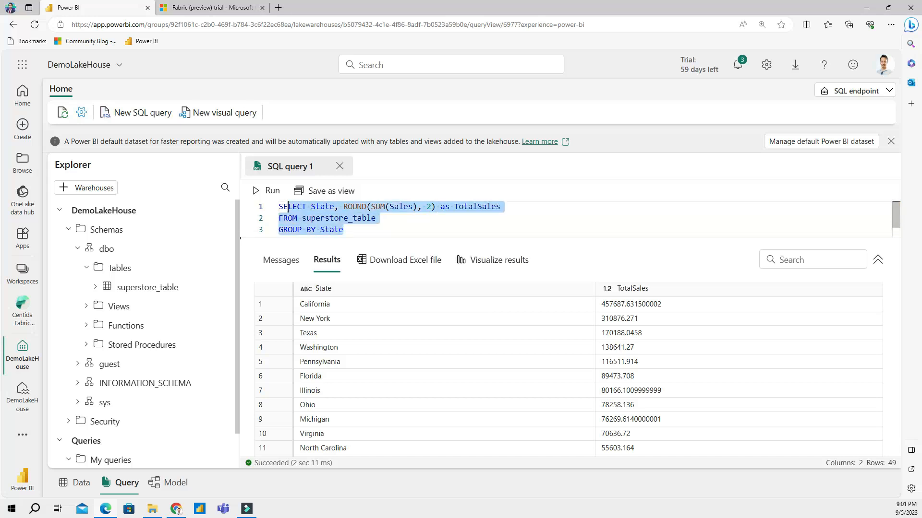
left_click(267, 191)
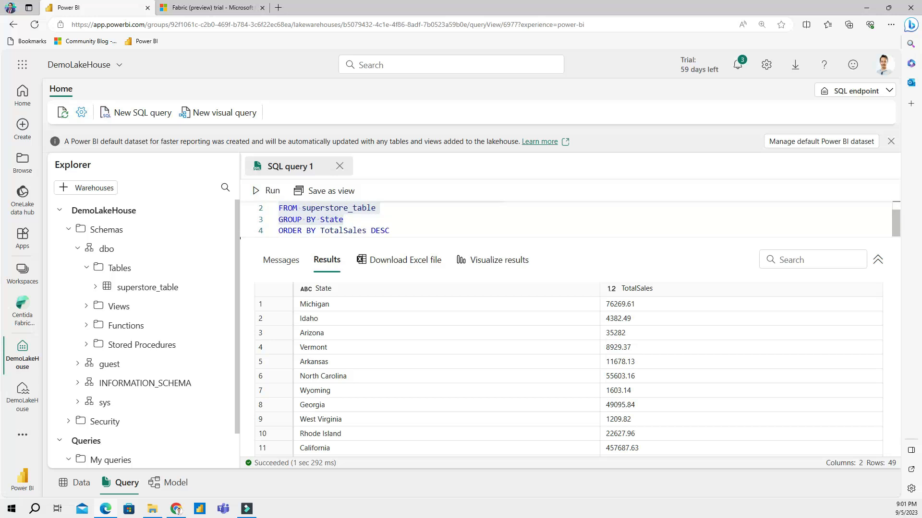
double_click(380, 231)
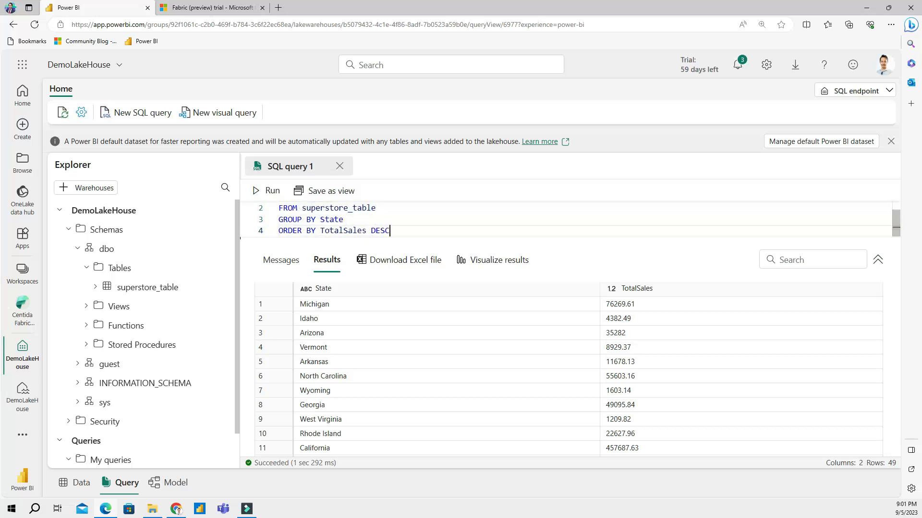
left_click(266, 191)
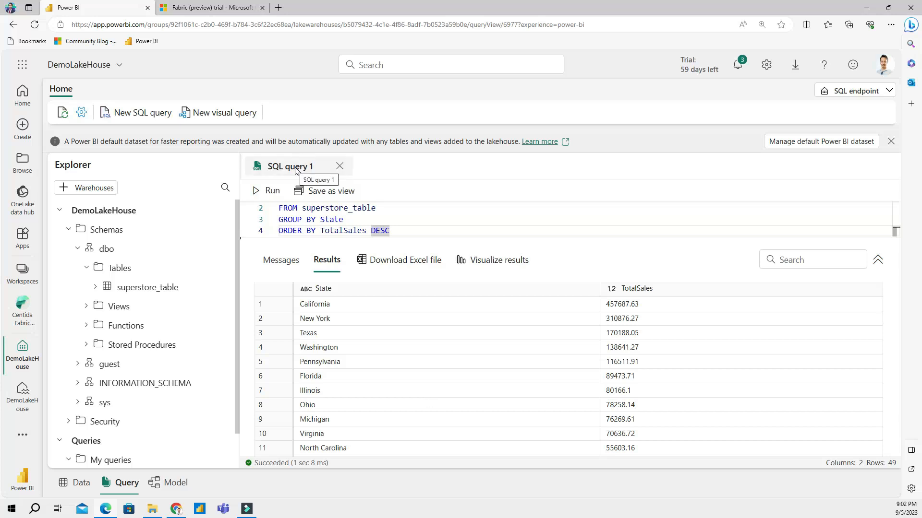
Step: Rename SQL query 1 to 'Total Sales by State' and select its full query text for copying
right_click(295, 171)
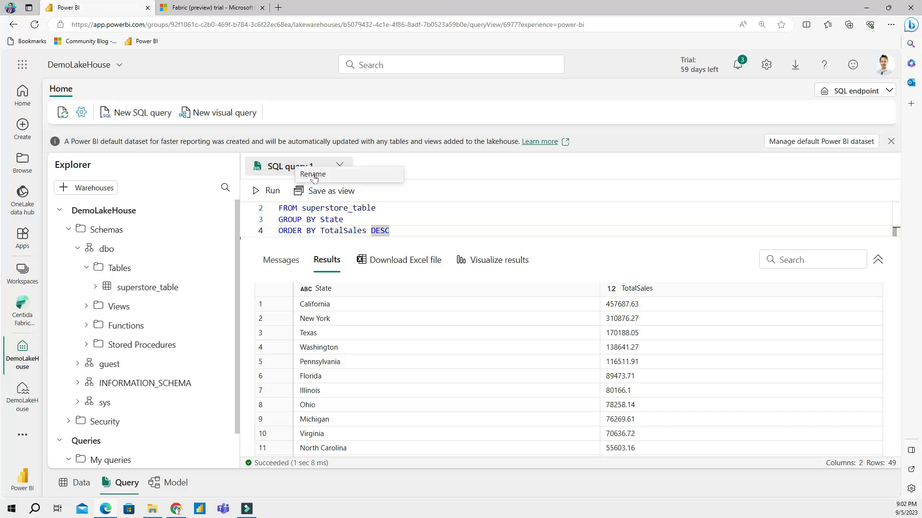
left_click(317, 174)
key("BackSpace")
key("BackSpace")
key("BackSpace")
key("BackSpace")
key("BackSpace")
key("BackSpace")
key("BackSpace")
key("BackSpace")
type("Total Sales by State")
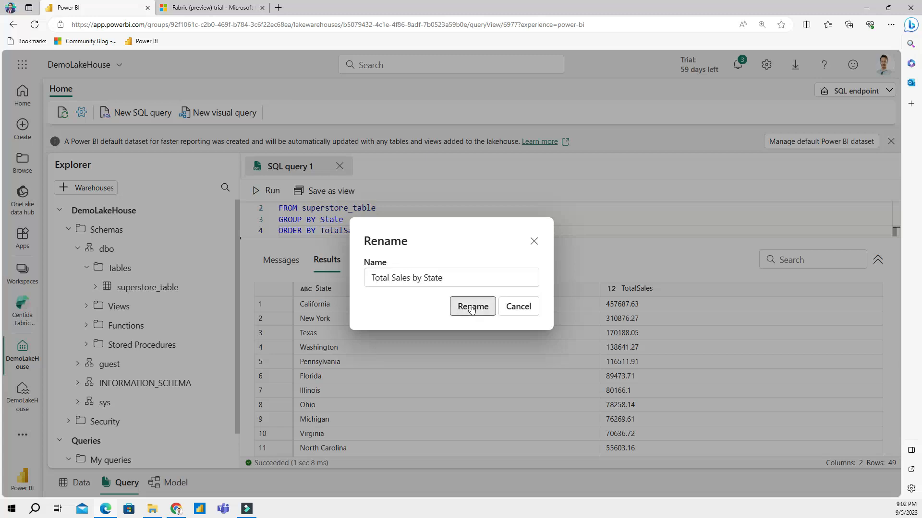
left_click(473, 306)
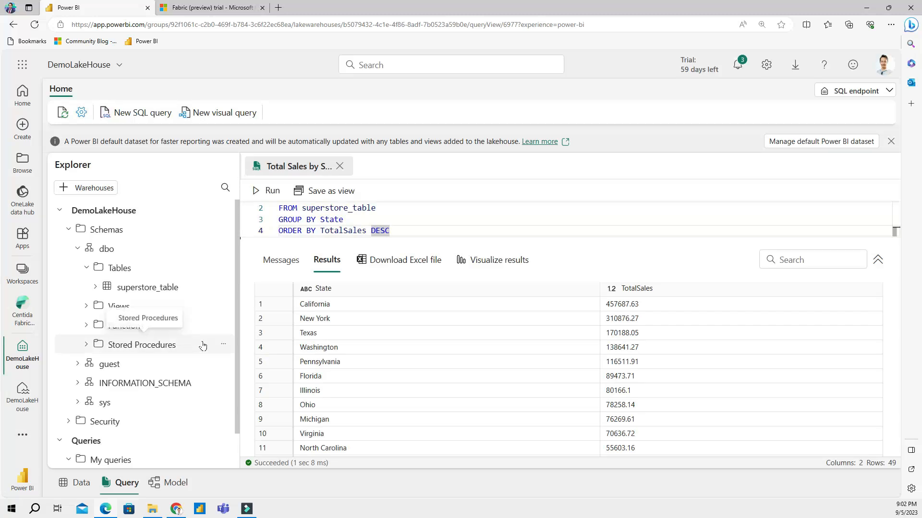
scroll(203, 346, "down", 2)
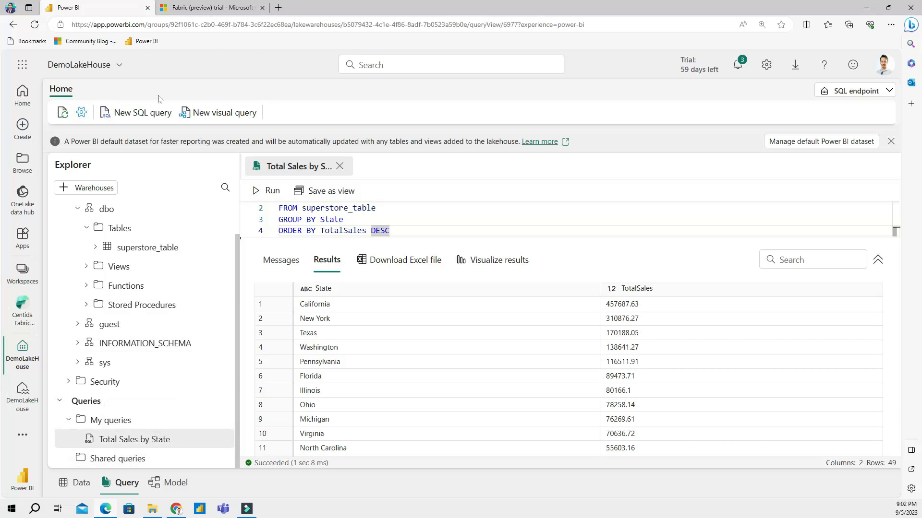
key("ctrl+a")
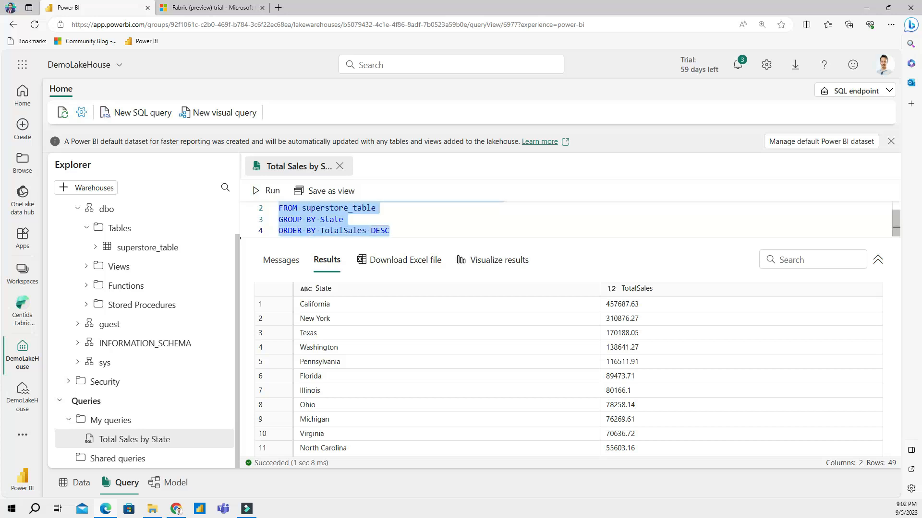
Step: Create a new SQL query from the pasted text using AVG with an AverageSales alias and run it
left_click(142, 113)
type("SELECT State, ROUND(SUM(Sales), 2) as TotalSales FROM superstore_table GROUP BY State ORDER BY TotalSales DESC")
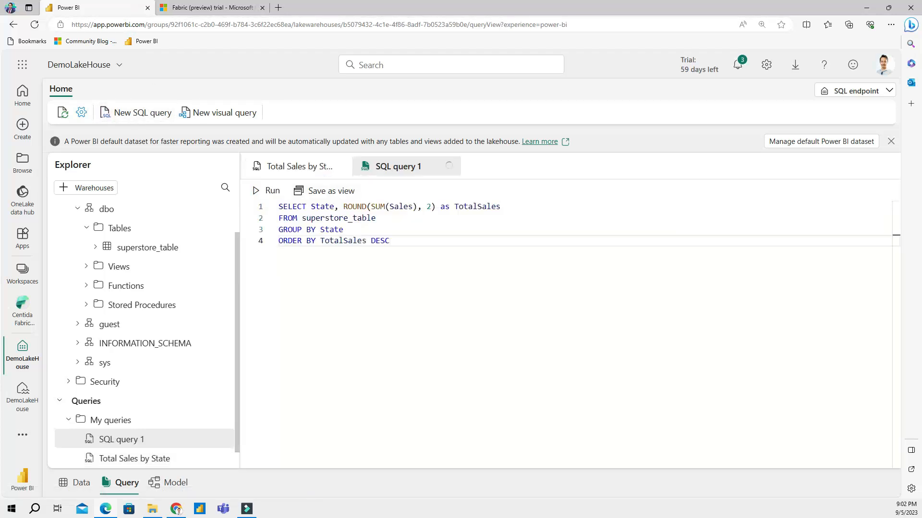
left_click(338, 206)
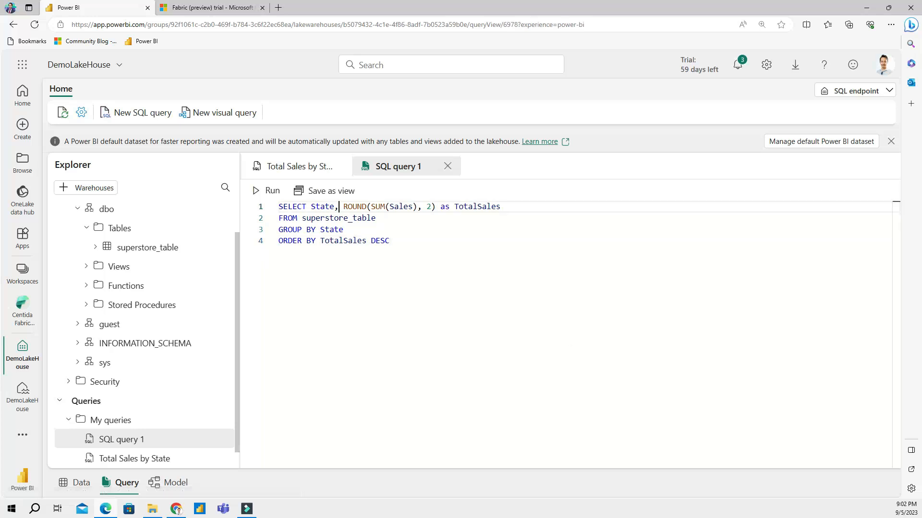
left_click(354, 207)
left_click(377, 206)
key("BackSpace")
type("AVG")
left_click(403, 207)
left_click(445, 207)
left_click_drag(455, 207, 474, 207)
type("Average")
key("ctrl+a")
left_click(268, 192)
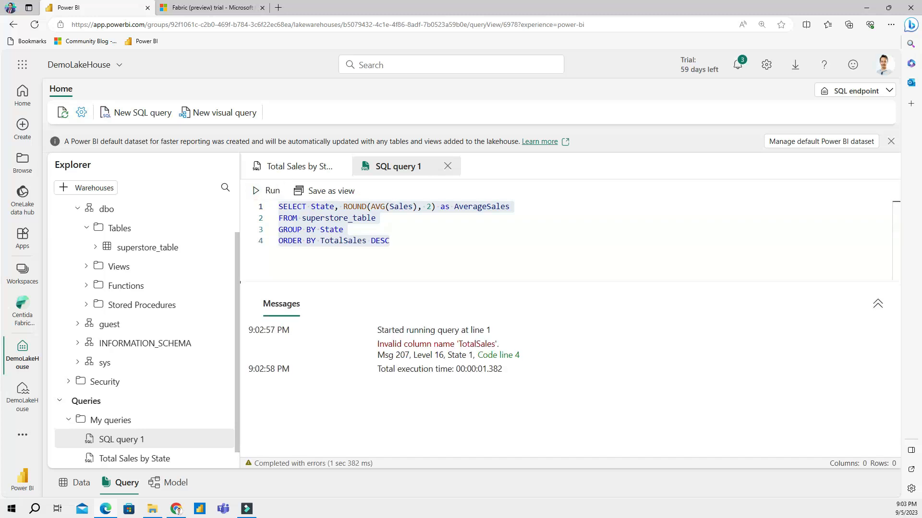
Step: Correct the ORDER BY to AverageSales descending and rerun, returning 49 rows with Wyoming highest
left_click(432, 229)
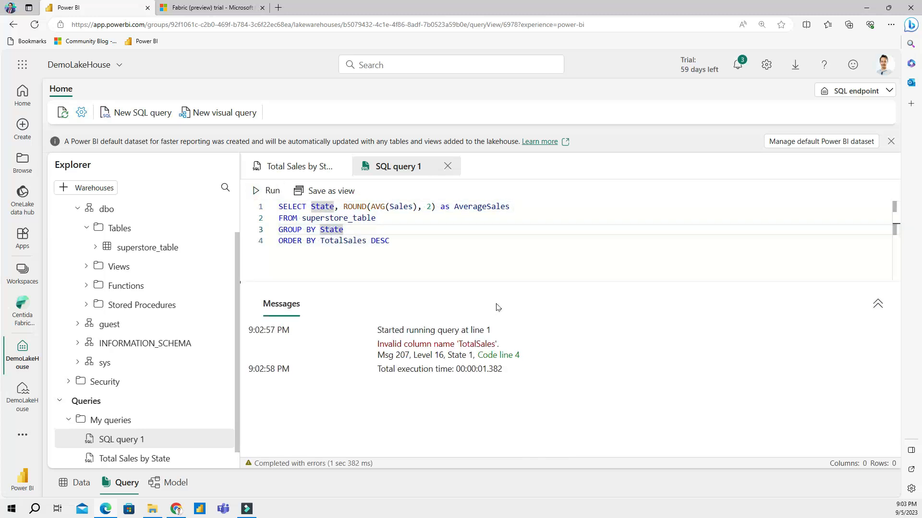
key("Down")
key("shift+Right")
key("shift+Right")
key("shift+Right")
key("shift+Right")
key("shift+Right")
key("shift+Right")
key("shift+Right")
key("shift+Right")
key("shift+Right")
key("shift+Right")
key("BackSpace")
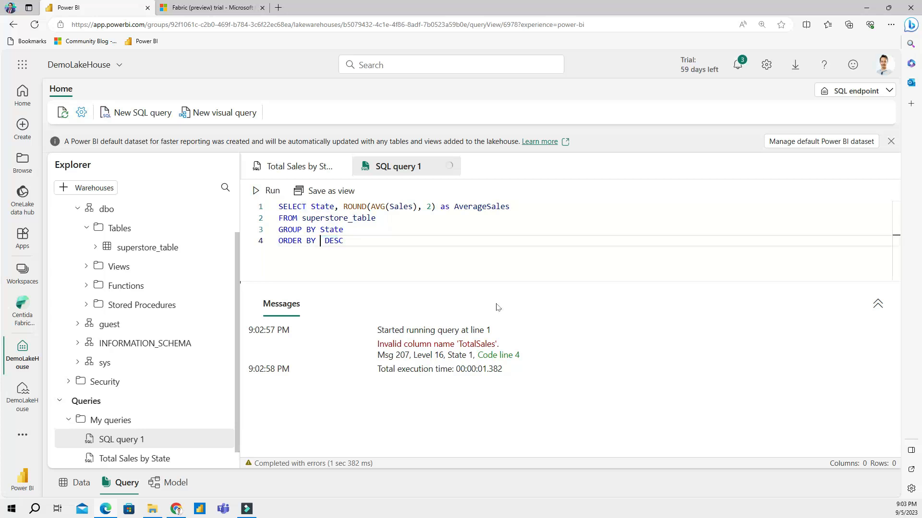
type("Avera")
type("geS")
type("ale")
key("BackSpace")
key("BackSpace")
type("les")
key("ctrl+a")
left_click(266, 190)
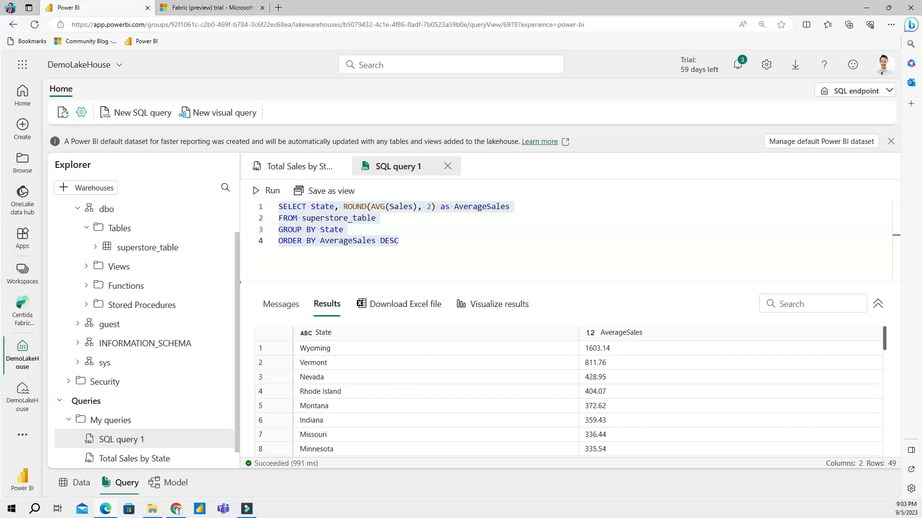
Step: Rename the new query to 'Average Sales by State'
left_click(403, 249)
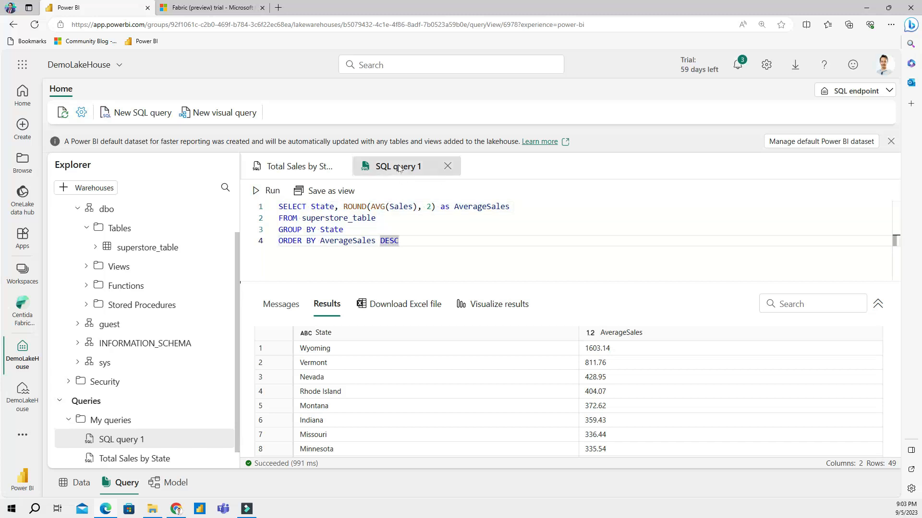
right_click(398, 168)
left_click(418, 177)
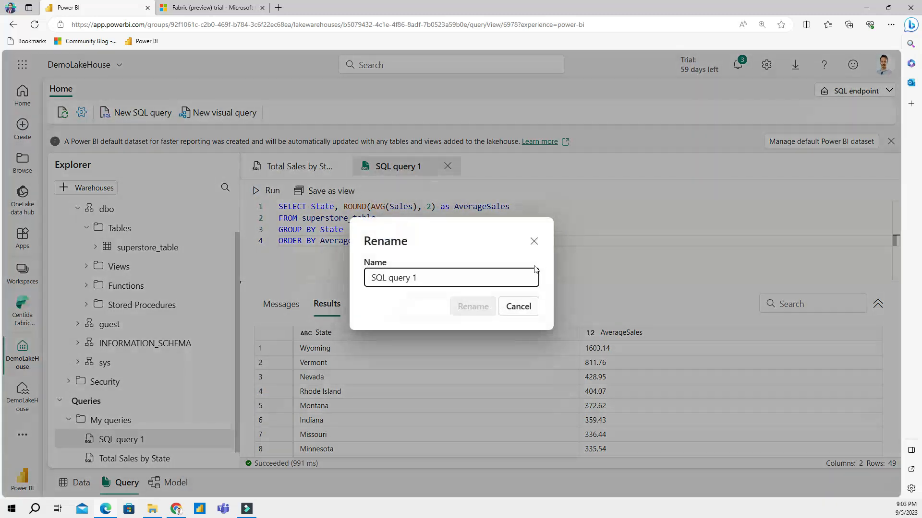
key("BackSpace")
key("BackSpace")
key("BackSpace")
key("BackSpace")
type("Average Sales by State")
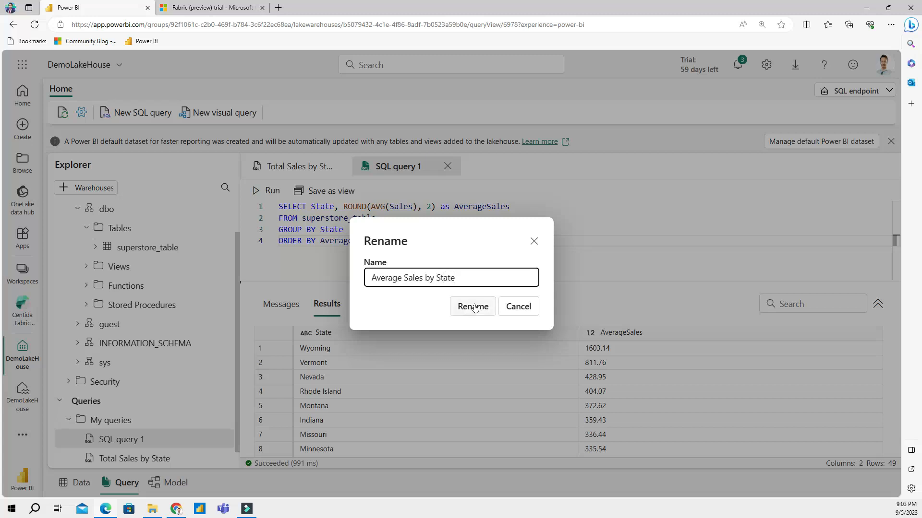
left_click(472, 306)
scroll(178, 351, "down", 1)
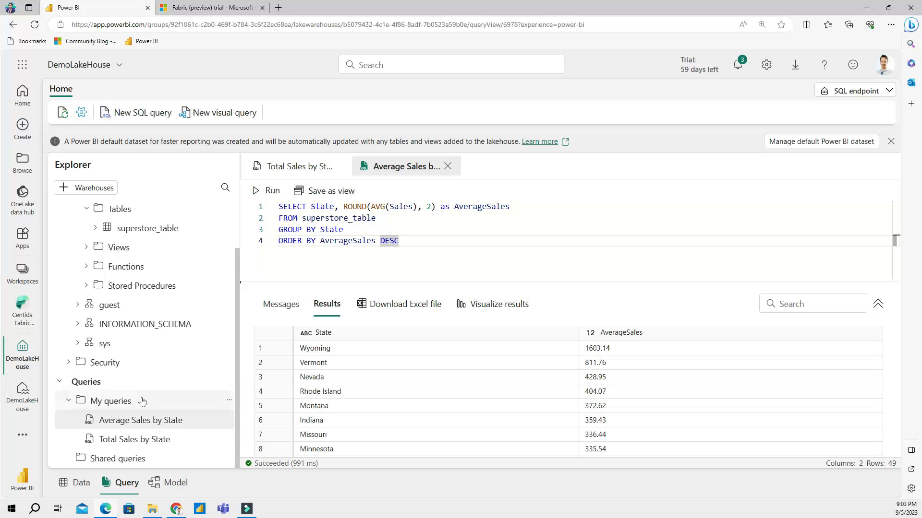
Step: Flip between the Total Sales by State and Average Sales by State saved queries to compare them
left_click(152, 440)
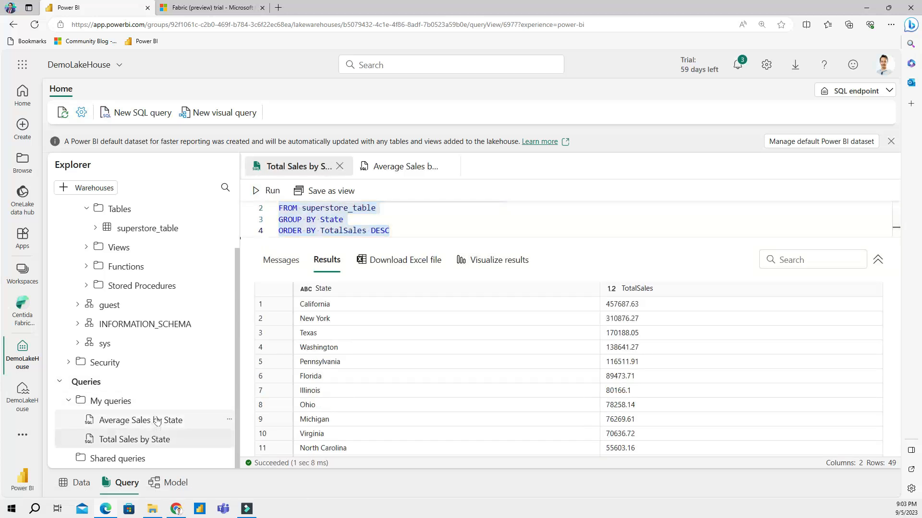
left_click(154, 421)
left_click(151, 439)
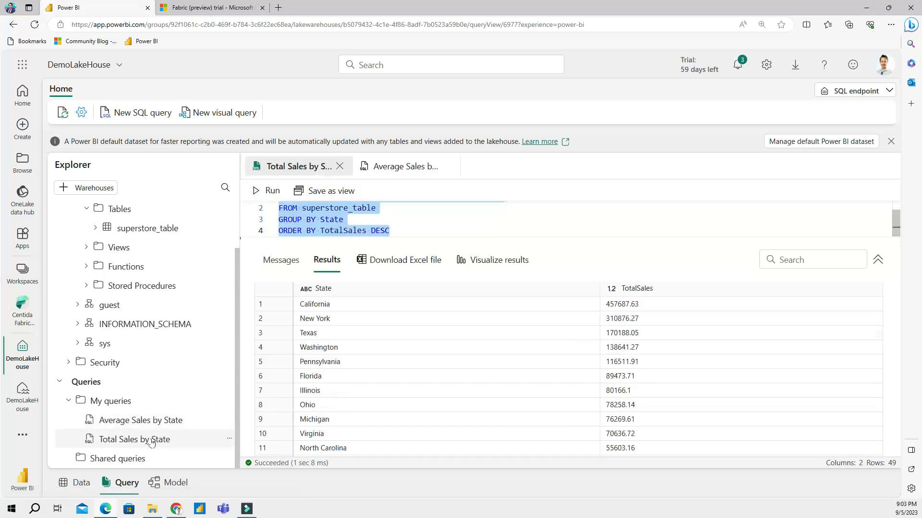
left_click(154, 421)
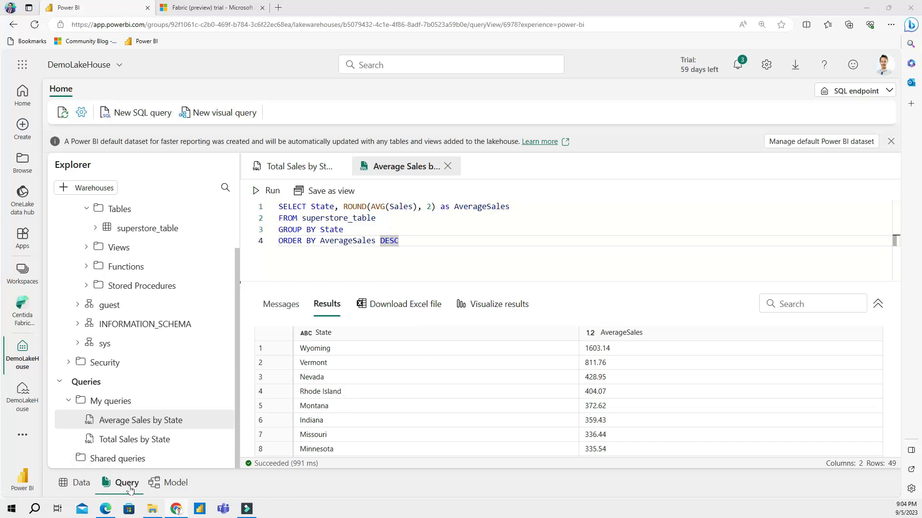
Step: In Model view, dismiss the default dataset notice, zoom to 90% and enlarge the superstore_table card
left_click(171, 488)
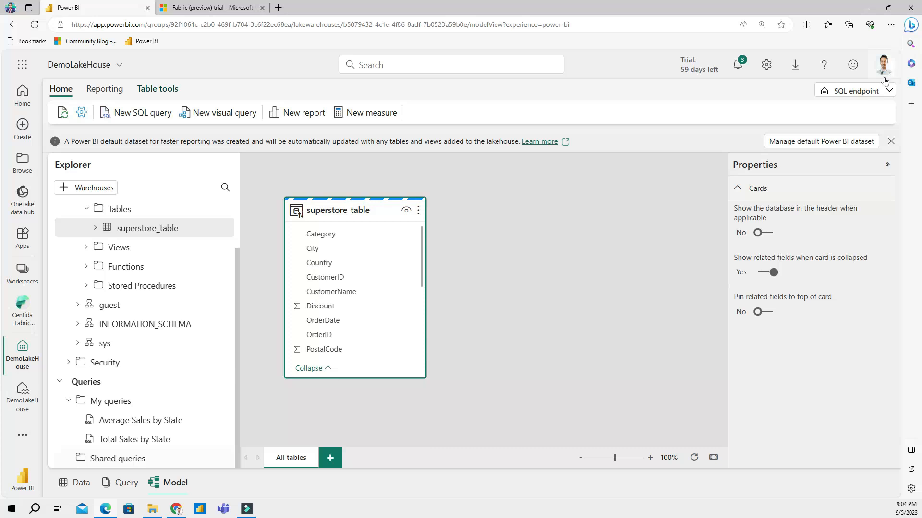
left_click(891, 141)
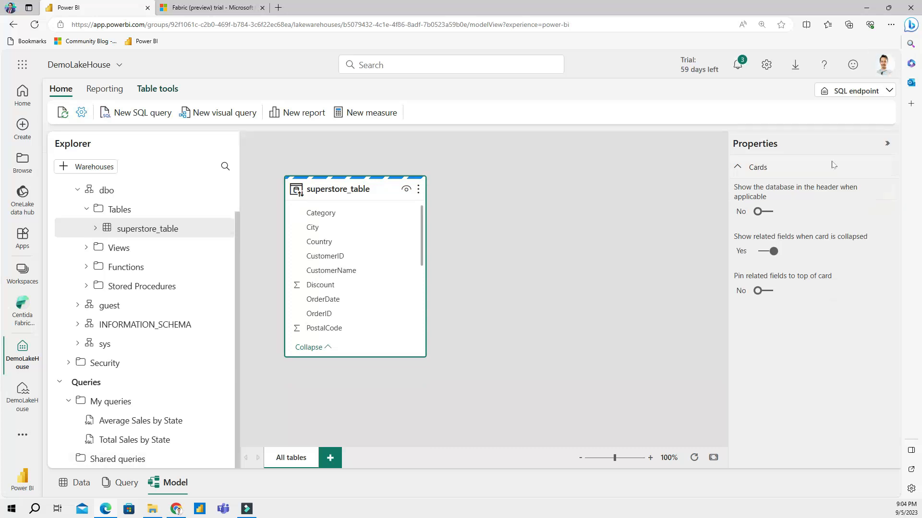
left_click(580, 458)
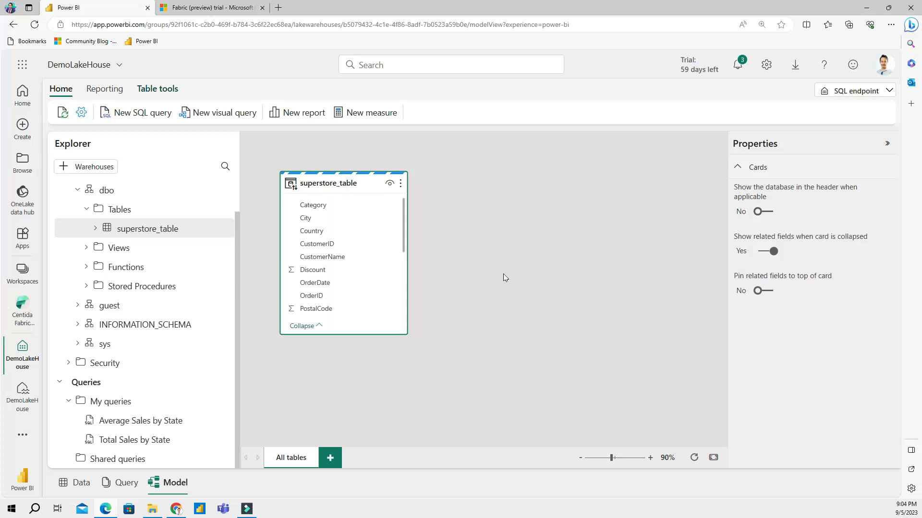
left_click_drag(362, 175, 385, 174)
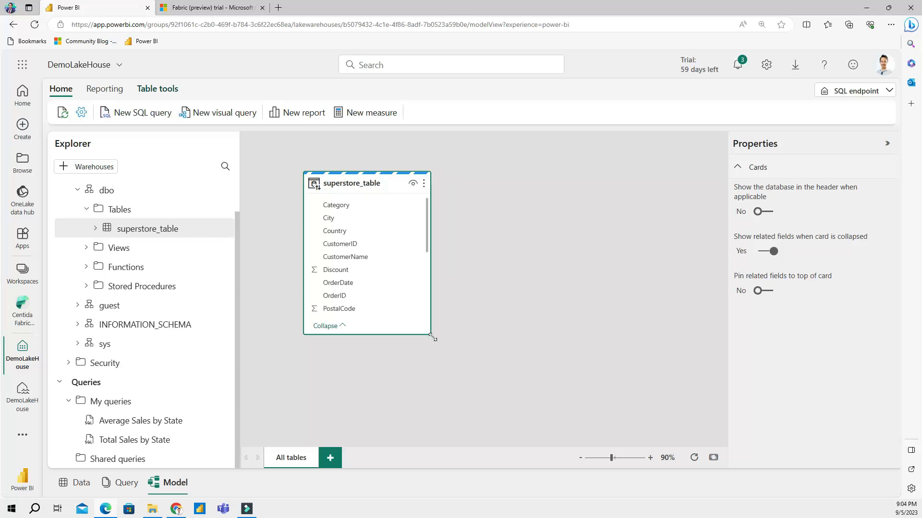
left_click_drag(441, 348, 479, 419)
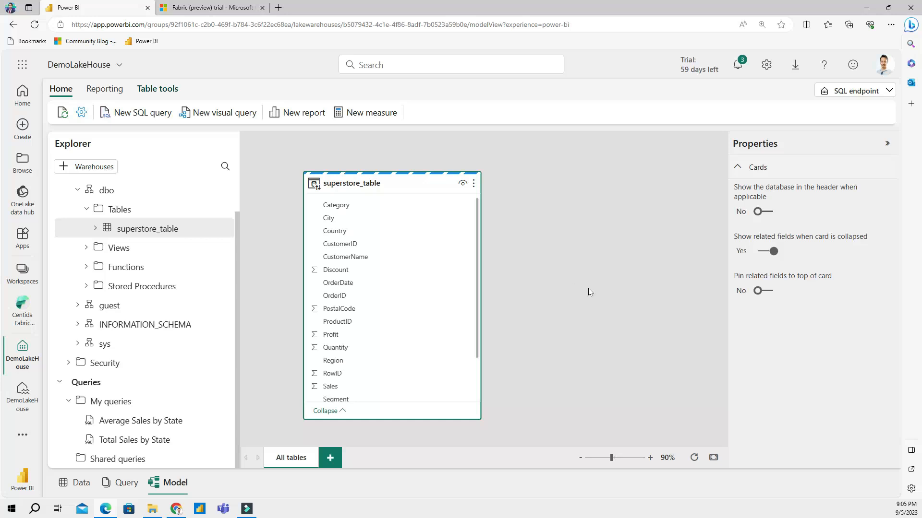
Step: Return to Query view and start Visualize results on the full Total Sales by State query
left_click(126, 483)
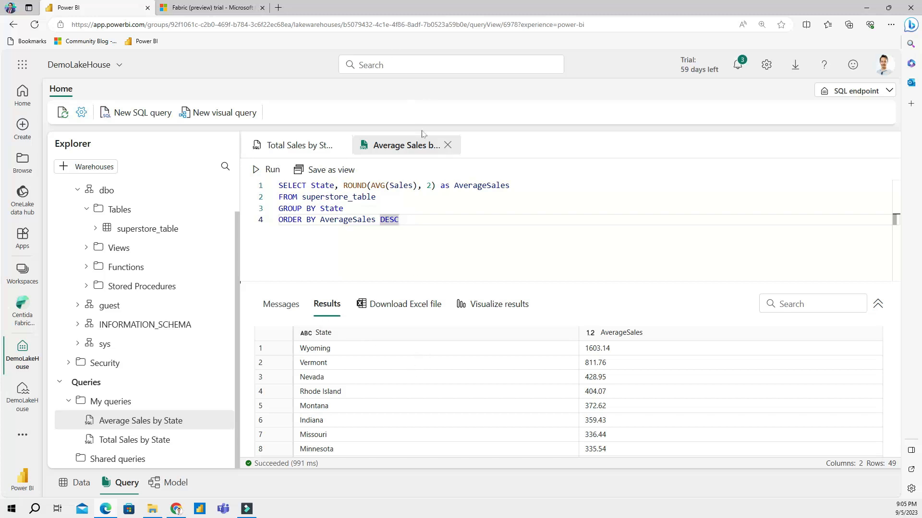
left_click(299, 145)
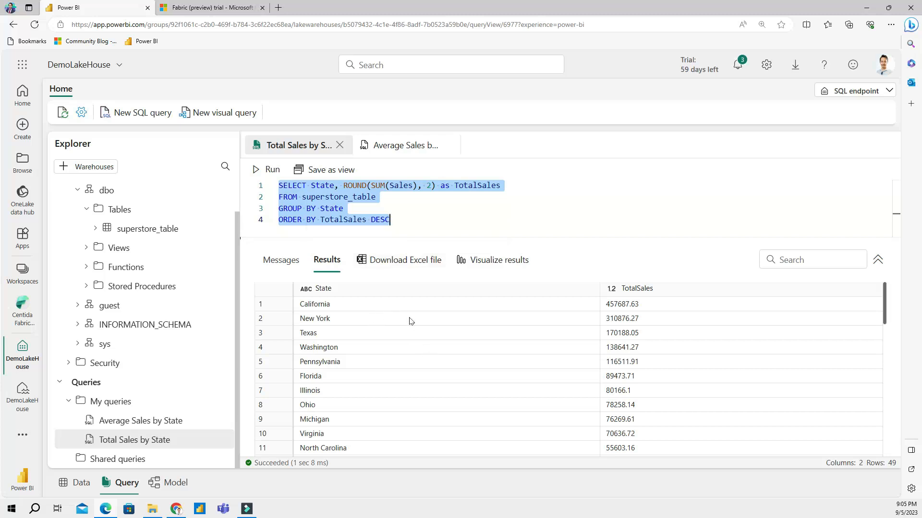
left_click(504, 220)
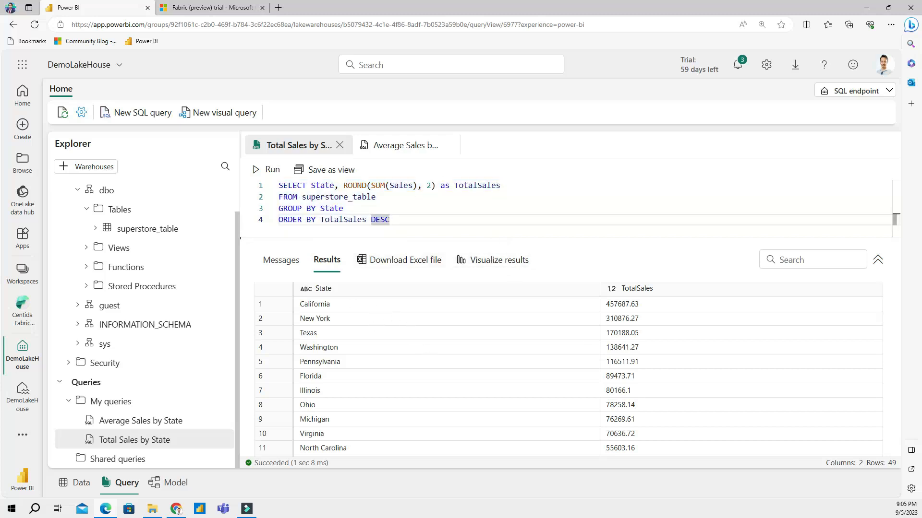
key("ctrl+a")
left_click(497, 261)
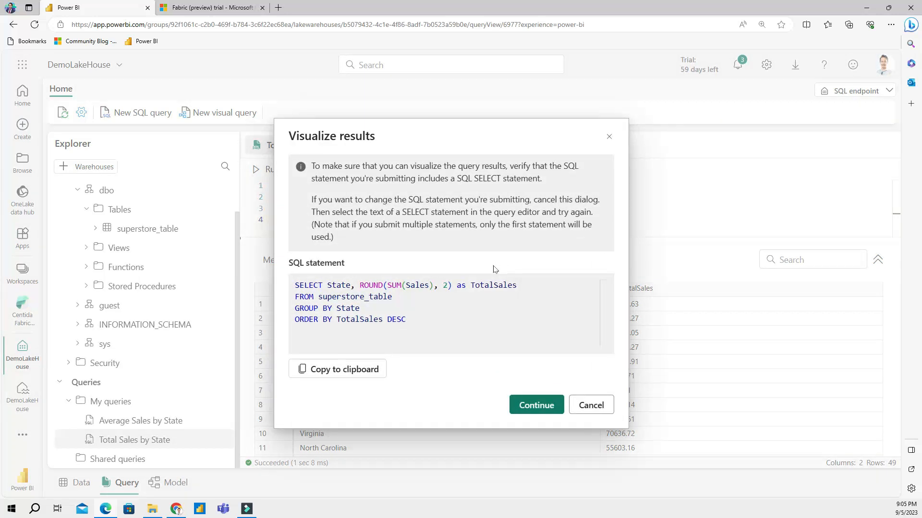
Step: Build a visual with State and TotalSales, reposition it, then cancel when the map fails to display
left_click(536, 405)
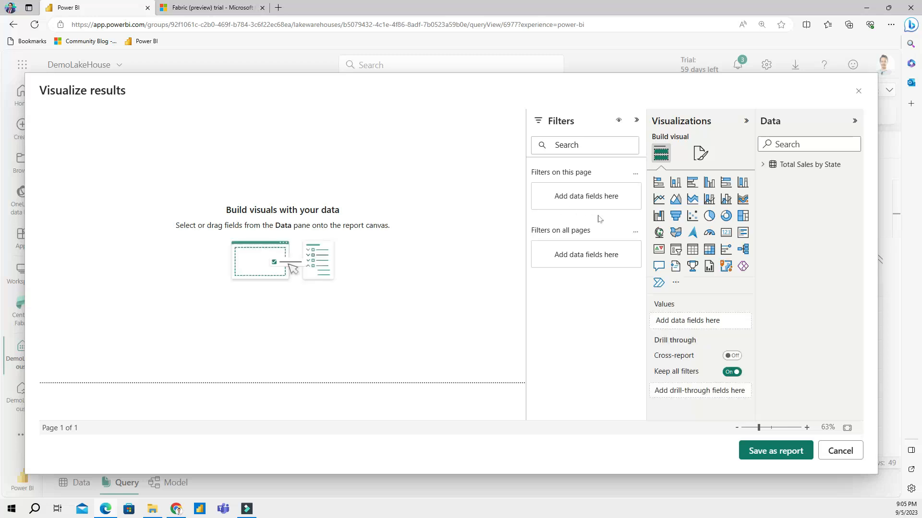
mouse_move(806, 165)
left_click(763, 164)
left_click(782, 178)
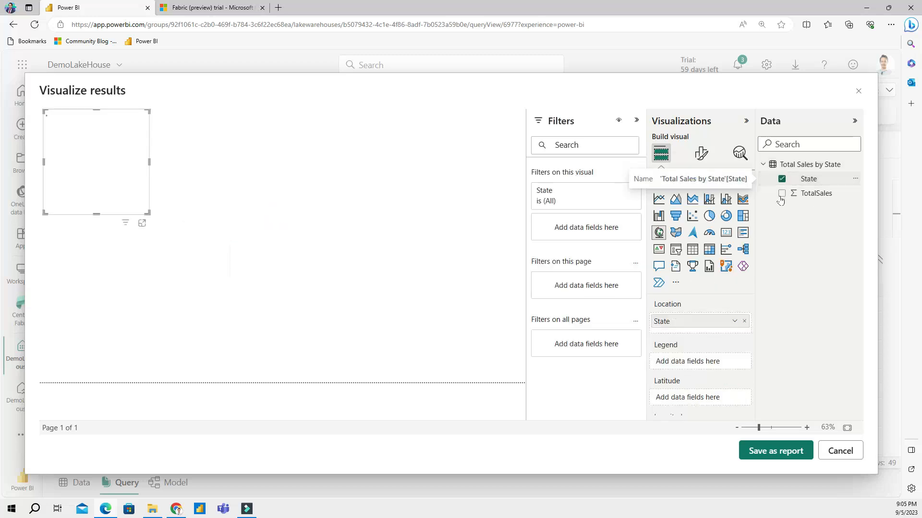
left_click(783, 193)
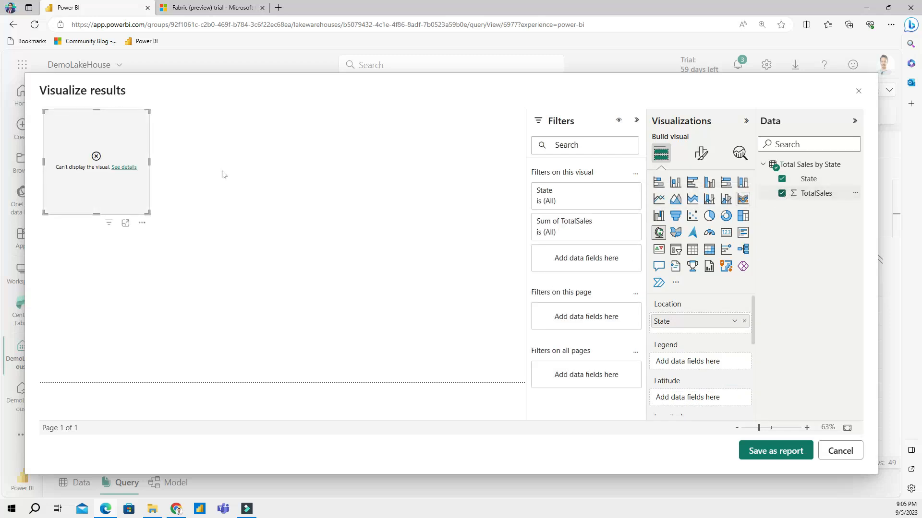
mouse_move(150, 216)
left_mouse_down()
mouse_move(241, 237)
mouse_move(362, 299)
left_mouse_up()
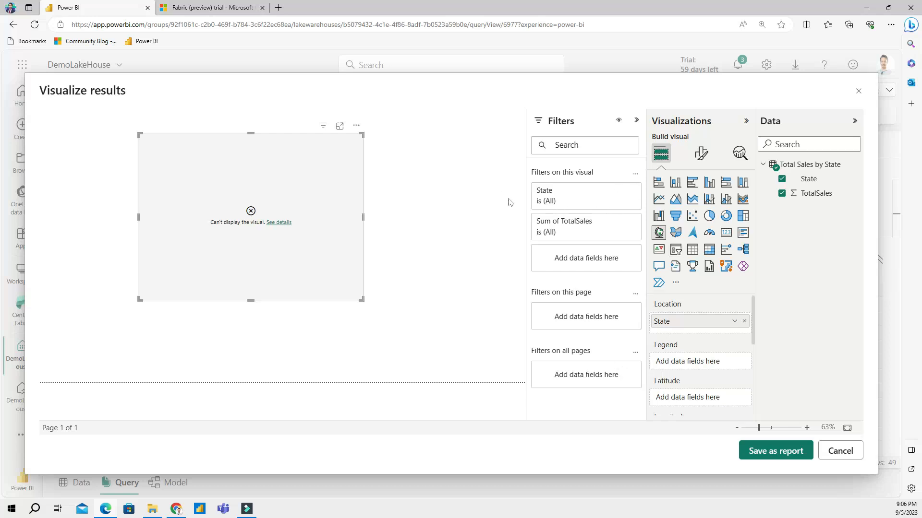
left_click(841, 451)
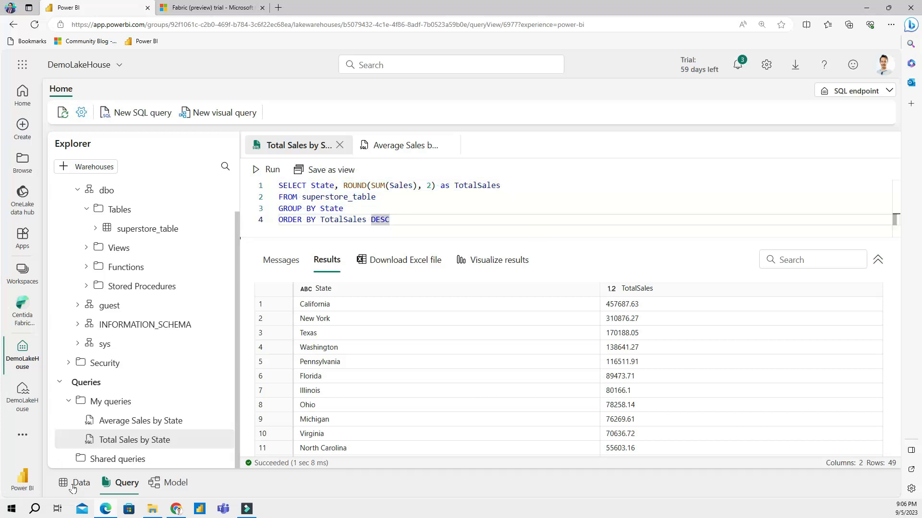
Step: Switch to Data view and re-expand Tables to preview superstore_table's 1000 rows
left_click(77, 484)
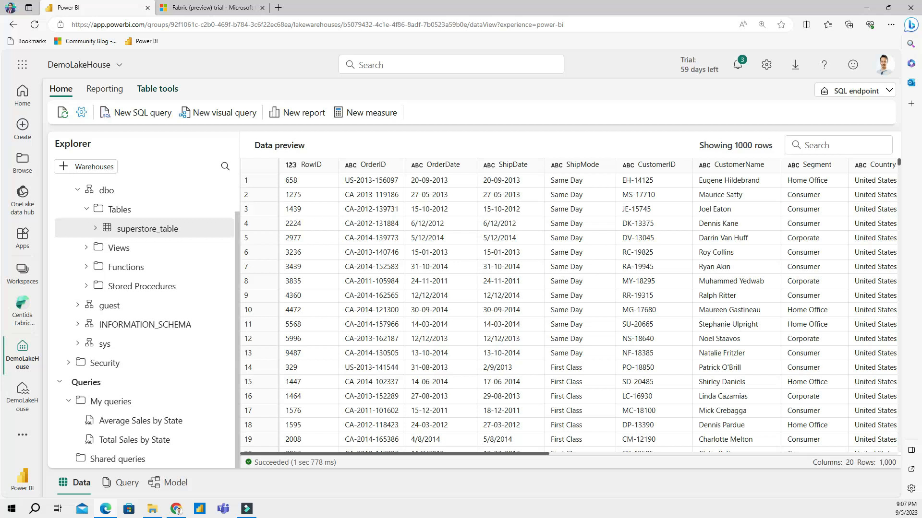
mouse_move(120, 210)
left_click(86, 210)
scroll(130, 252, "up", 2)
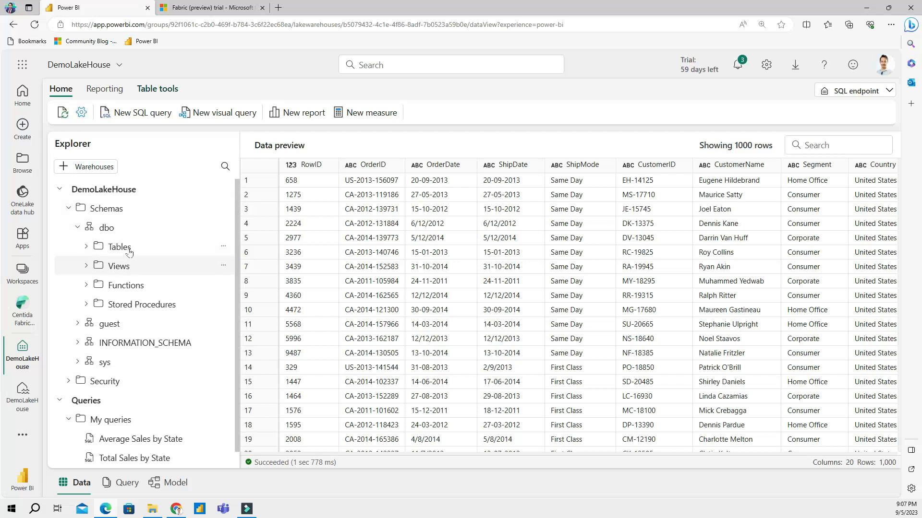
left_click(87, 247)
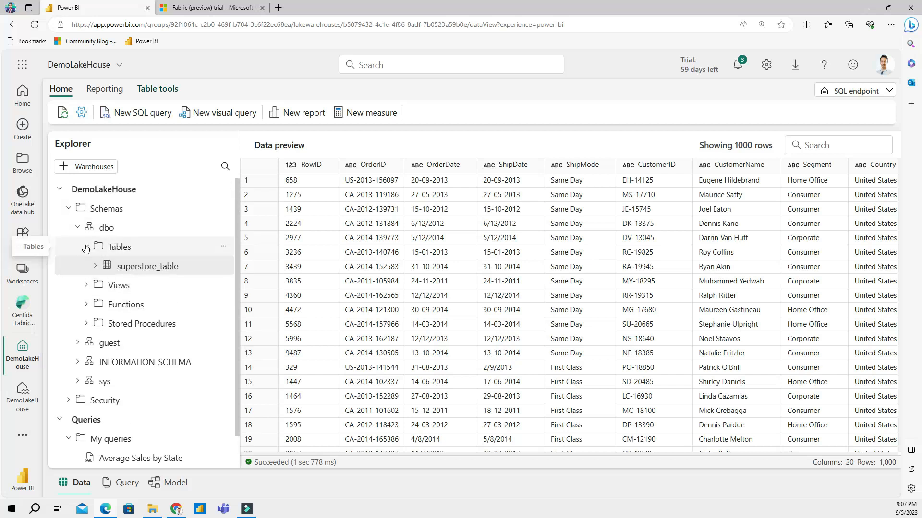